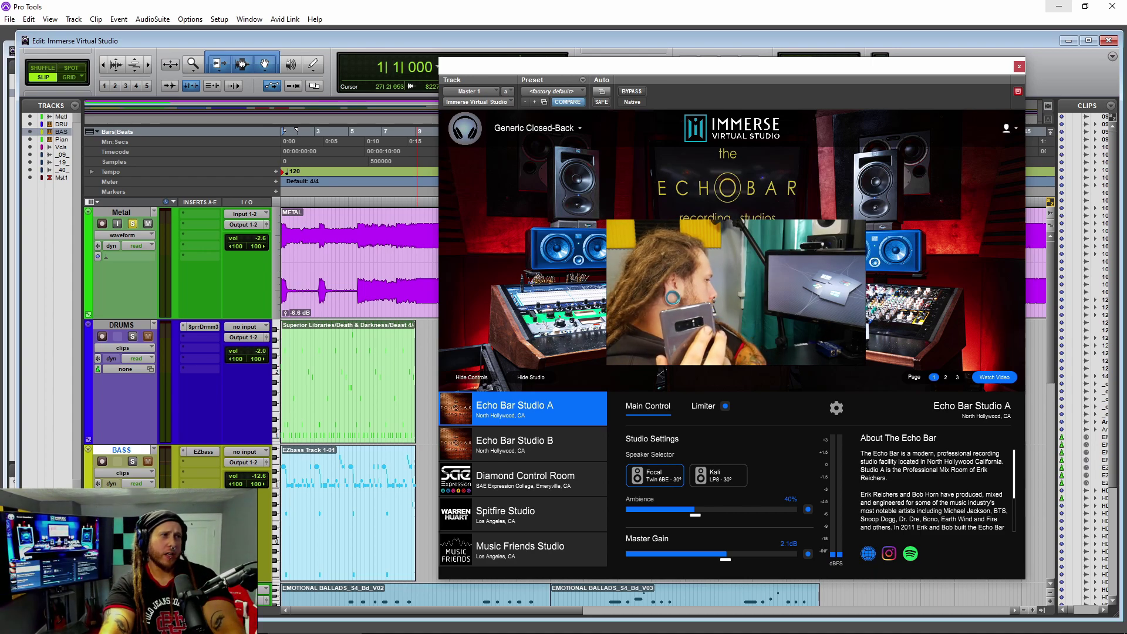
# Step: Complete the right-ear image submission on the QR code page
pyautogui.click(634, 237)
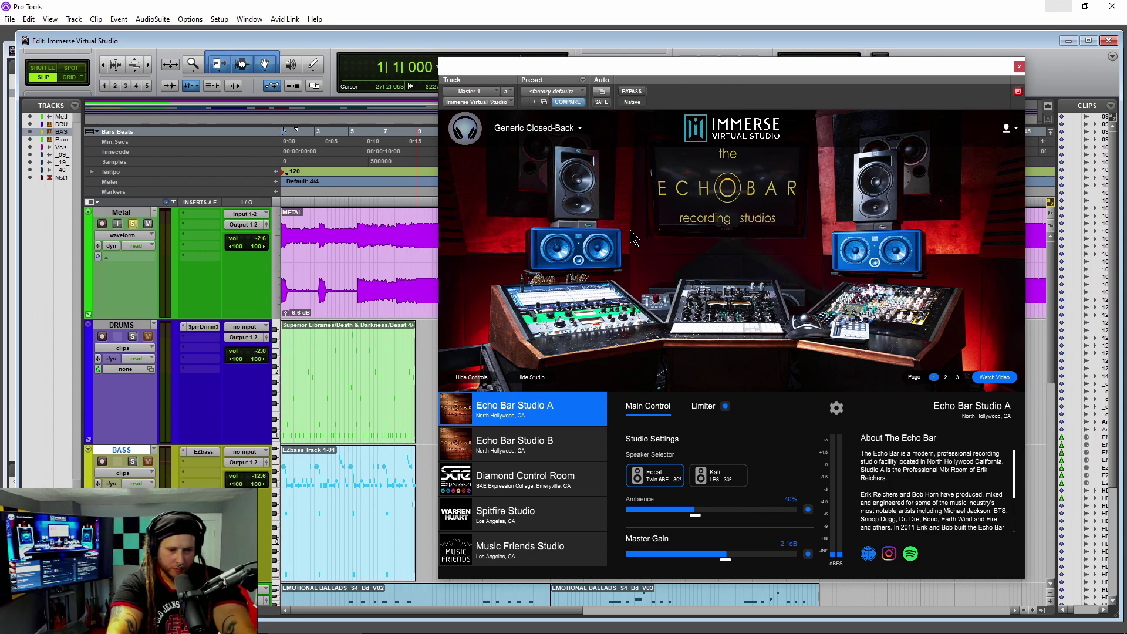
pyautogui.click(836, 409)
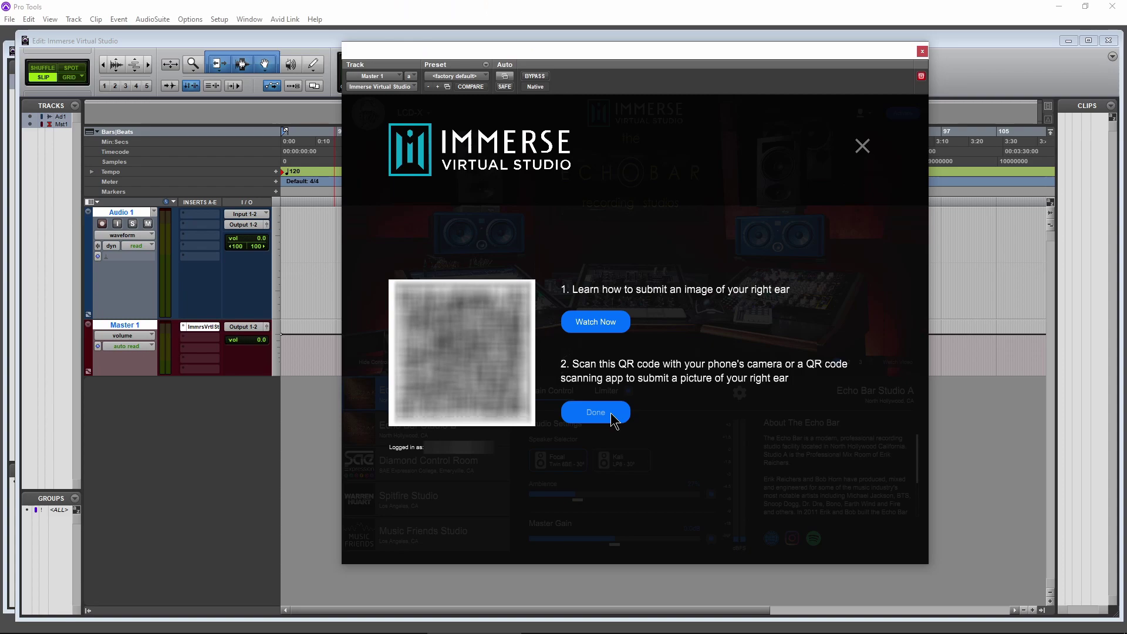
pyautogui.click(613, 422)
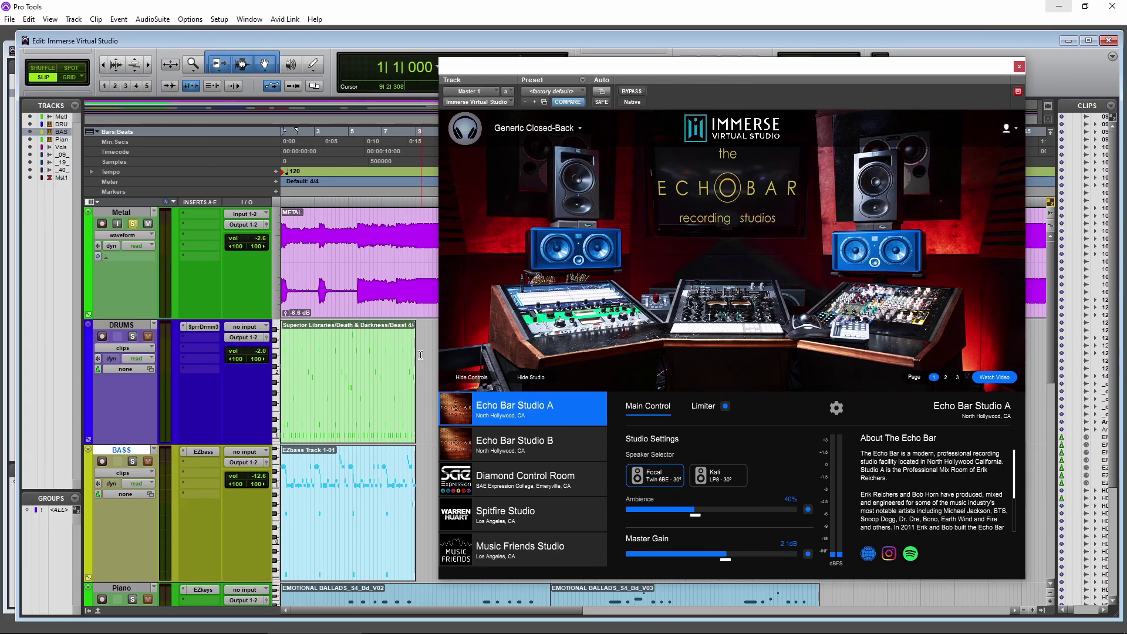
pyautogui.scroll(-10, 422, 355)
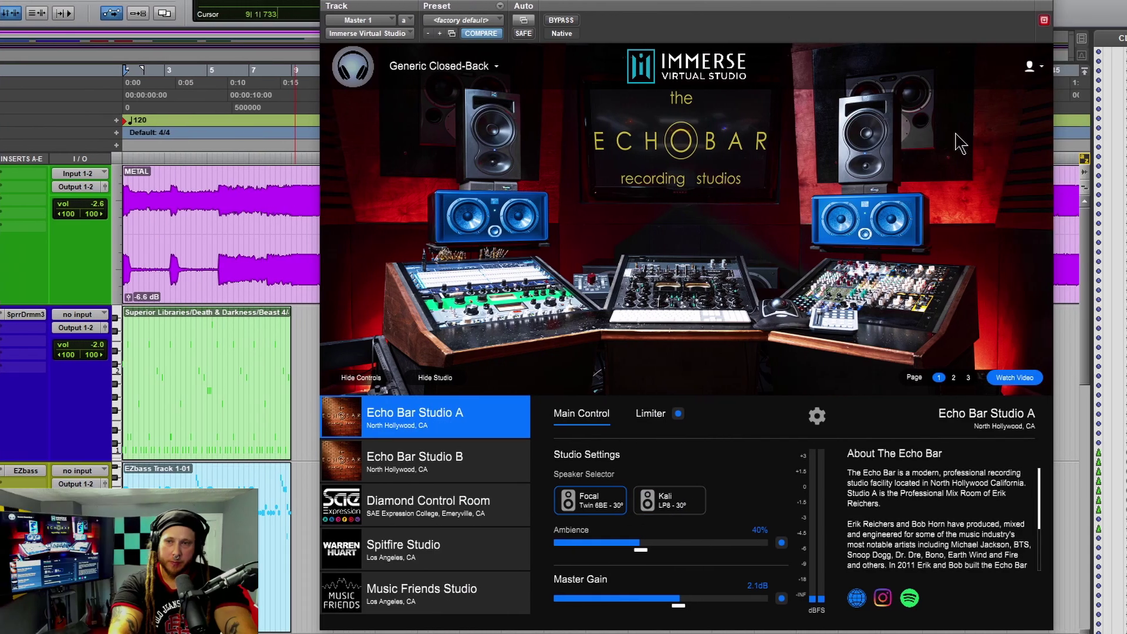
# Step: View the user profile details and the sign-in page for adding another profile, and close both
pyautogui.click(1043, 68)
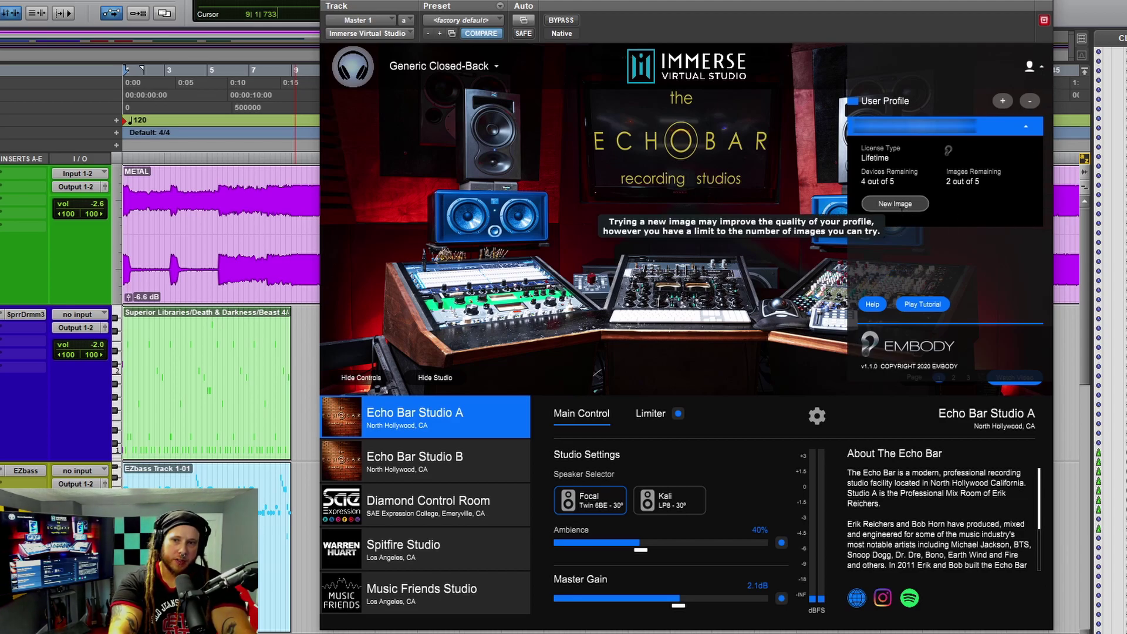
pyautogui.click(1026, 105)
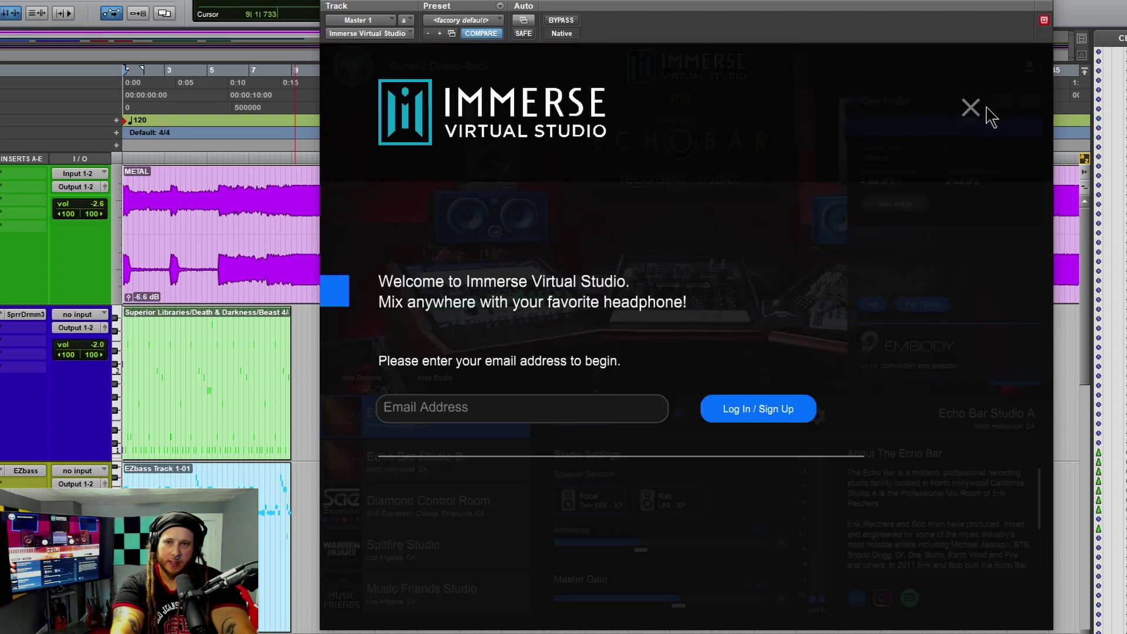
pyautogui.click(971, 107)
pyautogui.click(1039, 67)
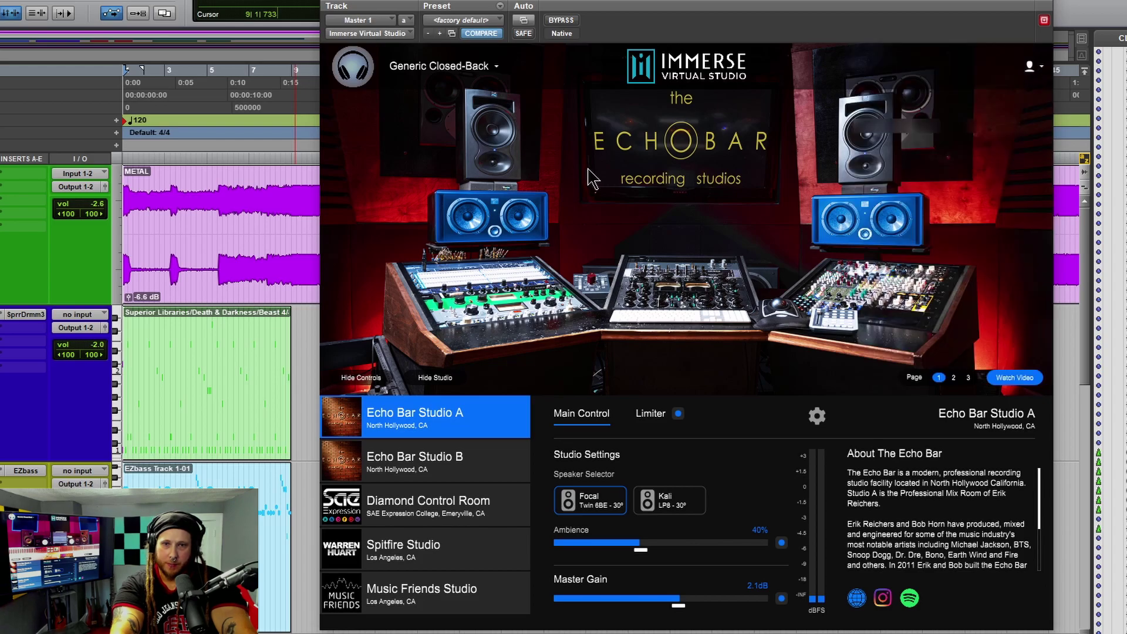
# Step: Search the headphone list for "hd2" and clear the search
pyautogui.click(495, 66)
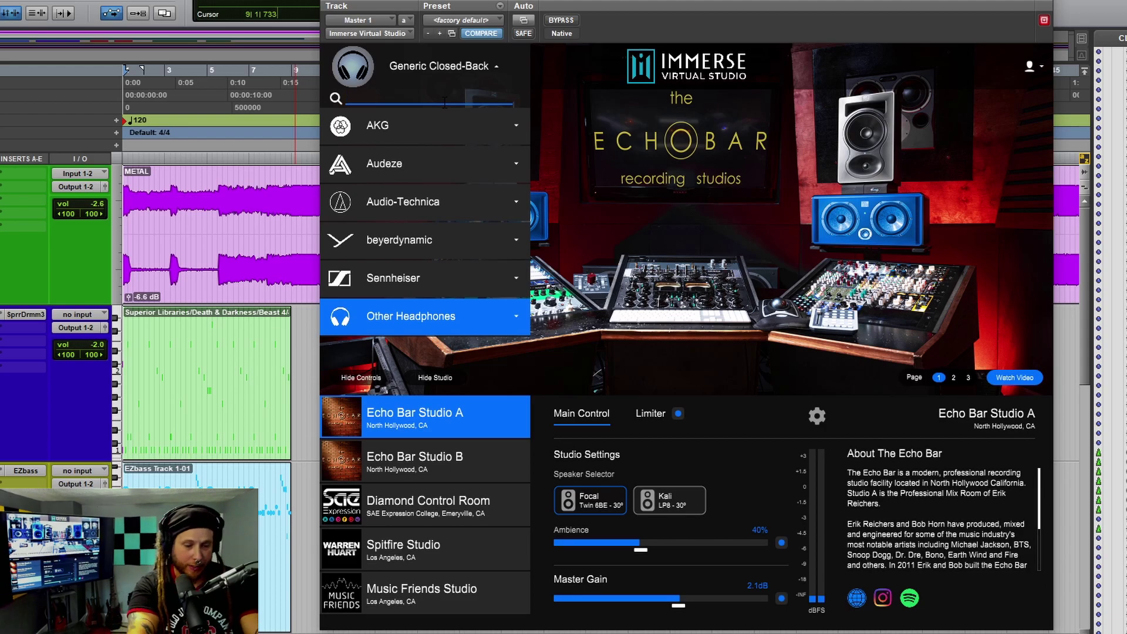
pyautogui.write('hd2')
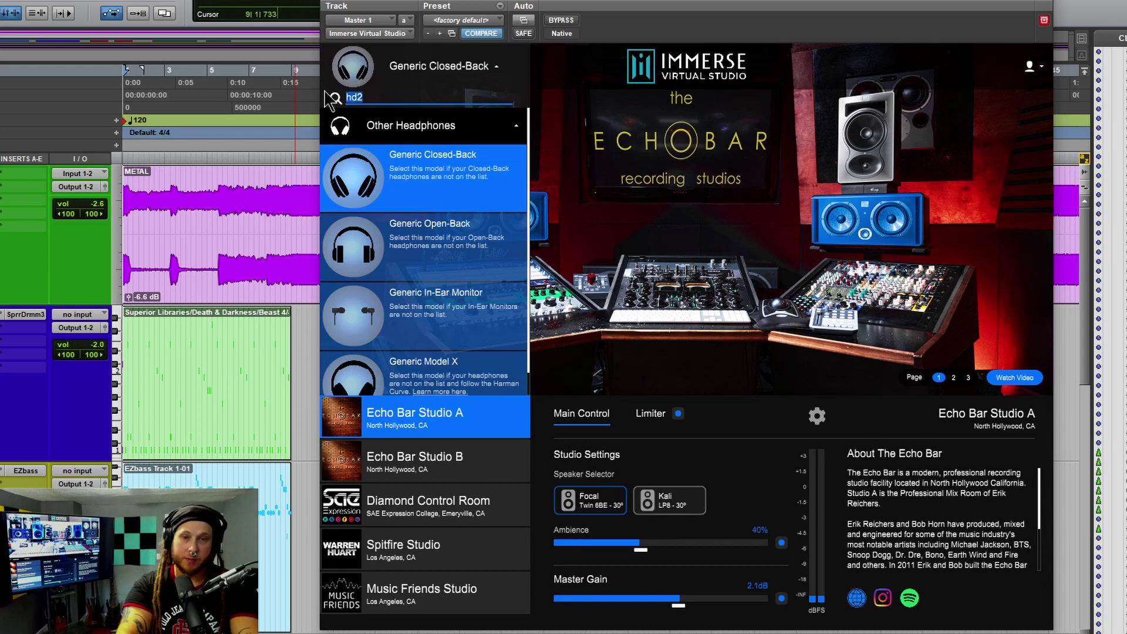
pyautogui.press('BackSpace')
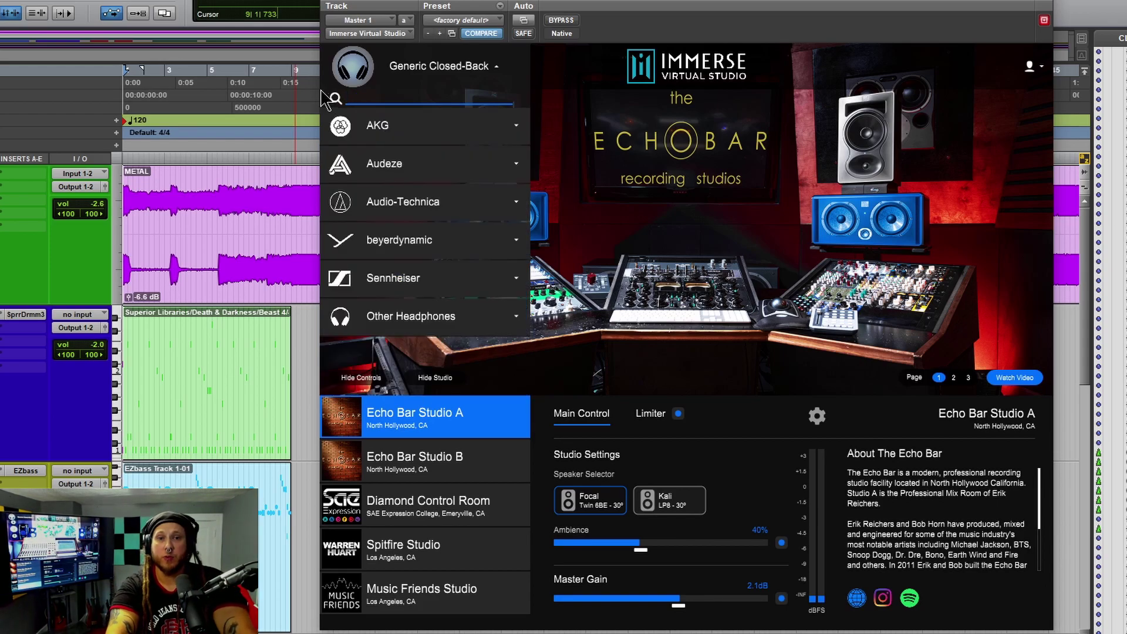
# Step: Browse the headphone models listed under AKG, Audeze, Audio-Technica, beyerdynamic, Sennheiser and Other Headphones
pyautogui.click(379, 125)
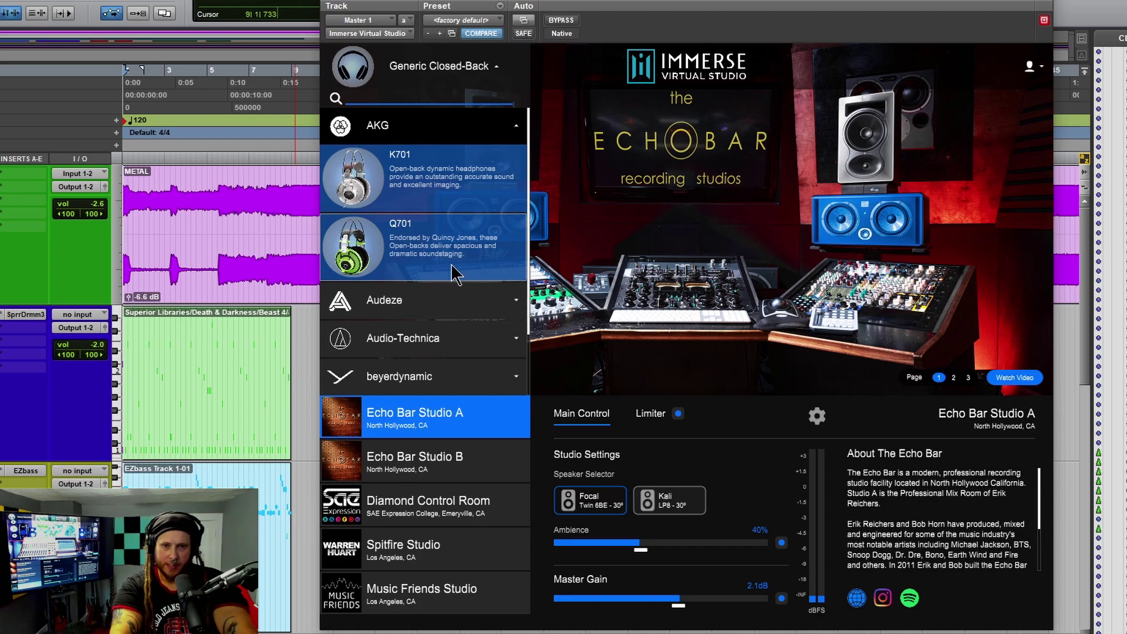
pyautogui.click(449, 300)
pyautogui.scroll(-8, 446, 259)
pyautogui.scroll(-2, 447, 235)
pyautogui.click(449, 255)
pyautogui.scroll(-3, 458, 259)
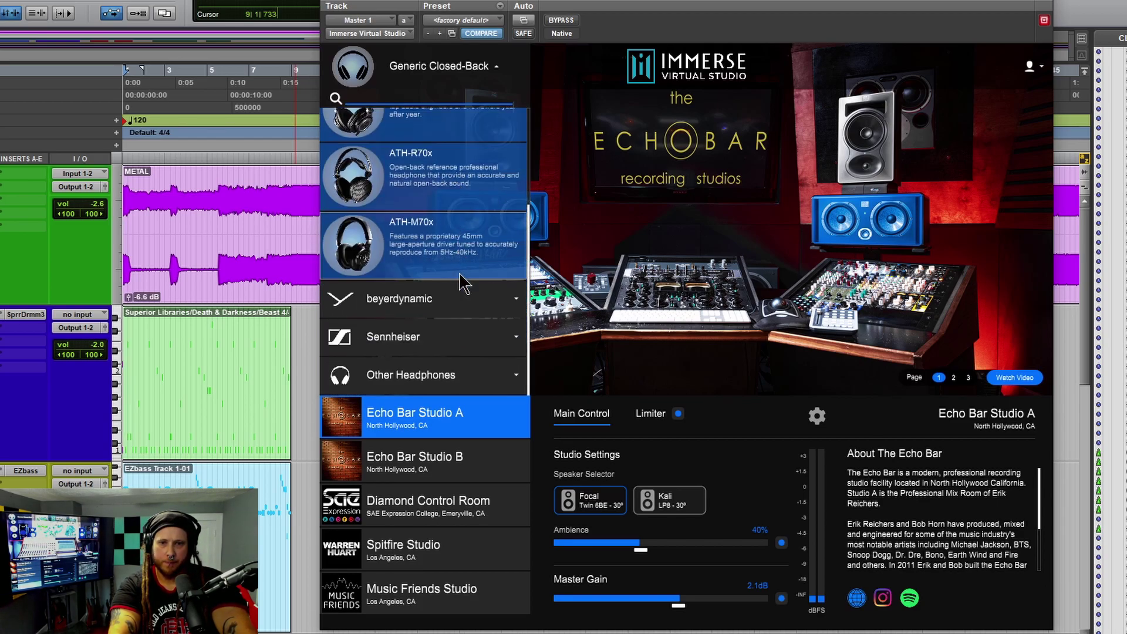
pyautogui.click(464, 297)
pyautogui.scroll(-3, 461, 264)
pyautogui.click(437, 341)
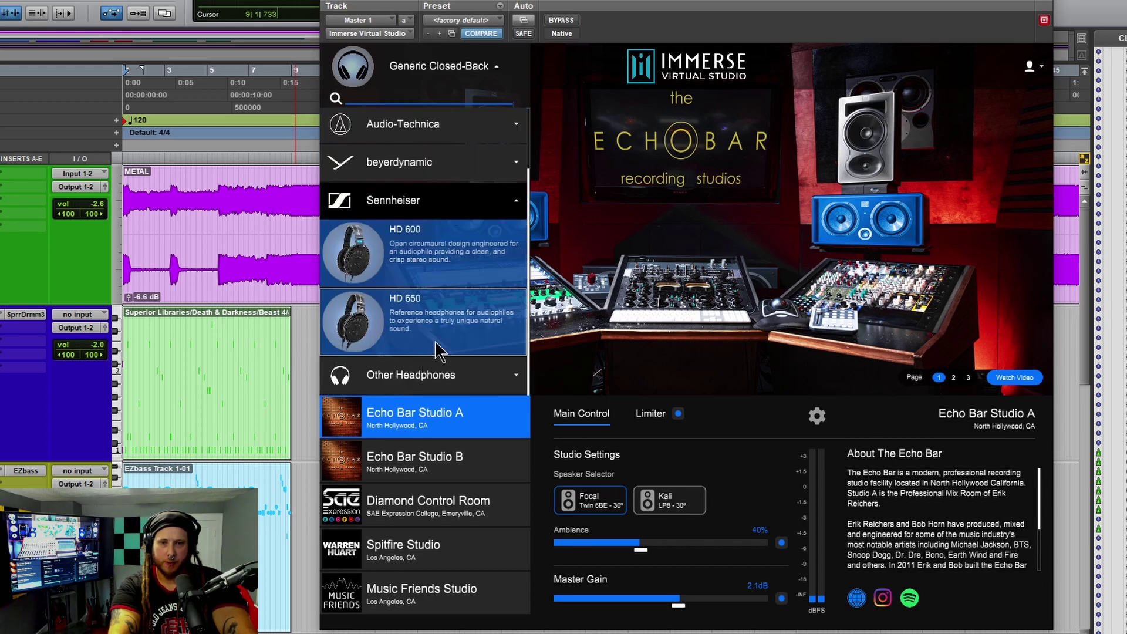
pyautogui.click(449, 376)
pyautogui.scroll(-1, 461, 328)
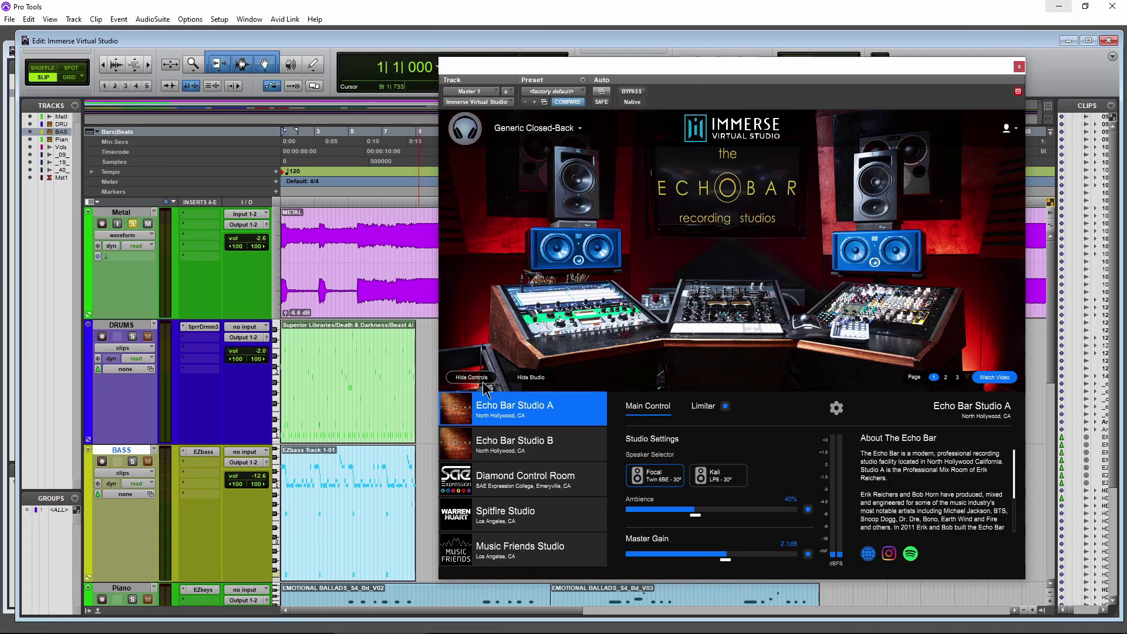
# Step: Hide and restore the plug-in's controls, and do the same with the studio image
pyautogui.click(481, 381)
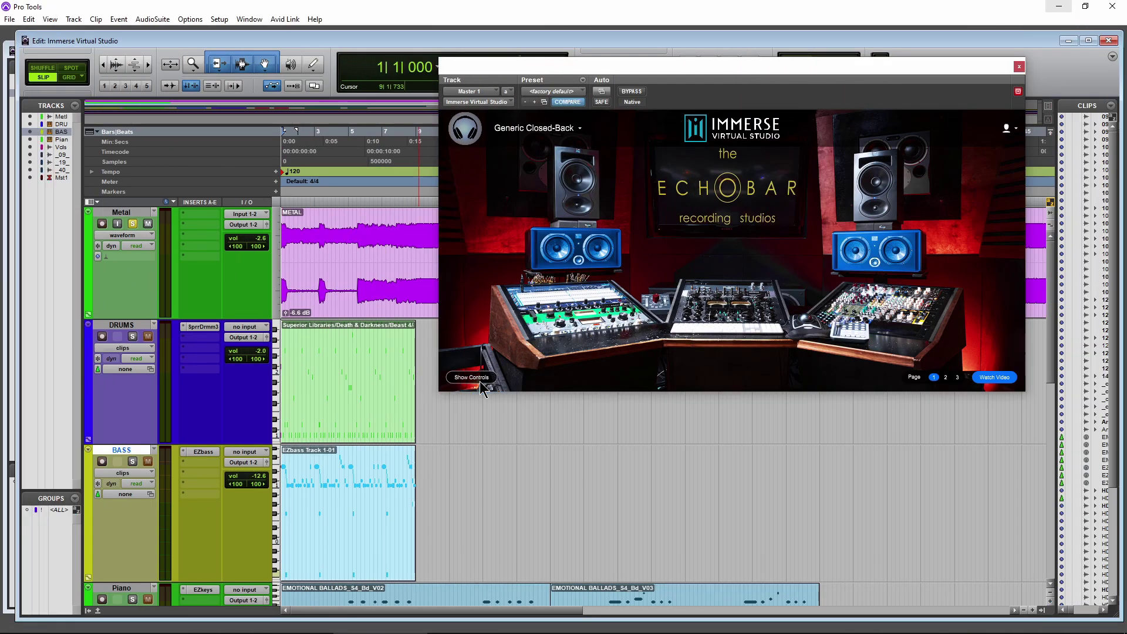
pyautogui.click(480, 381)
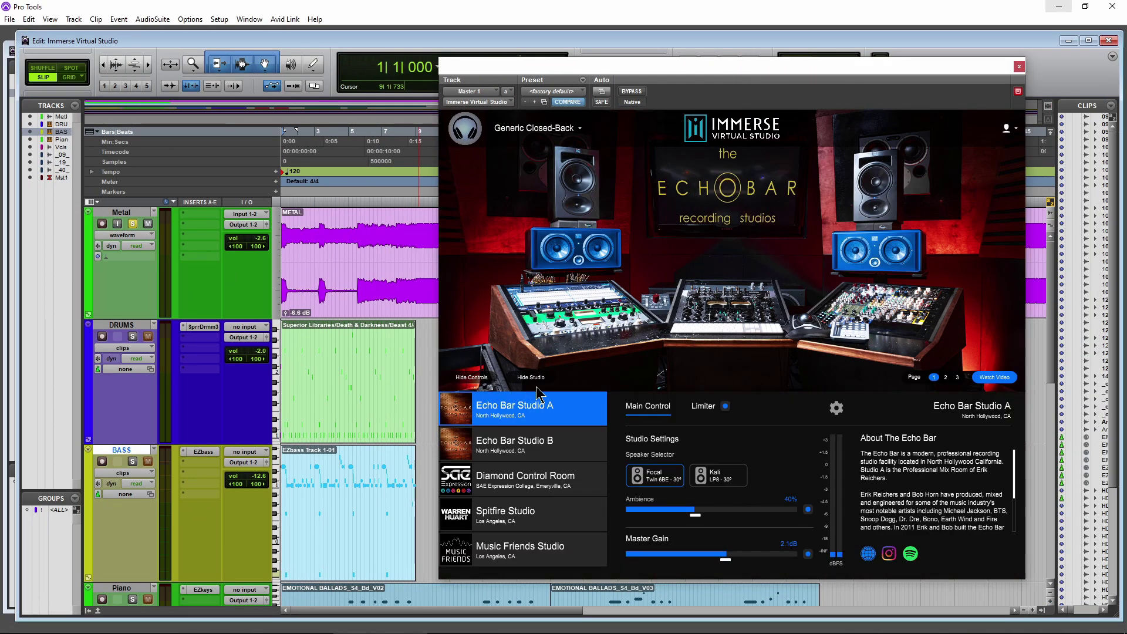
pyautogui.click(532, 378)
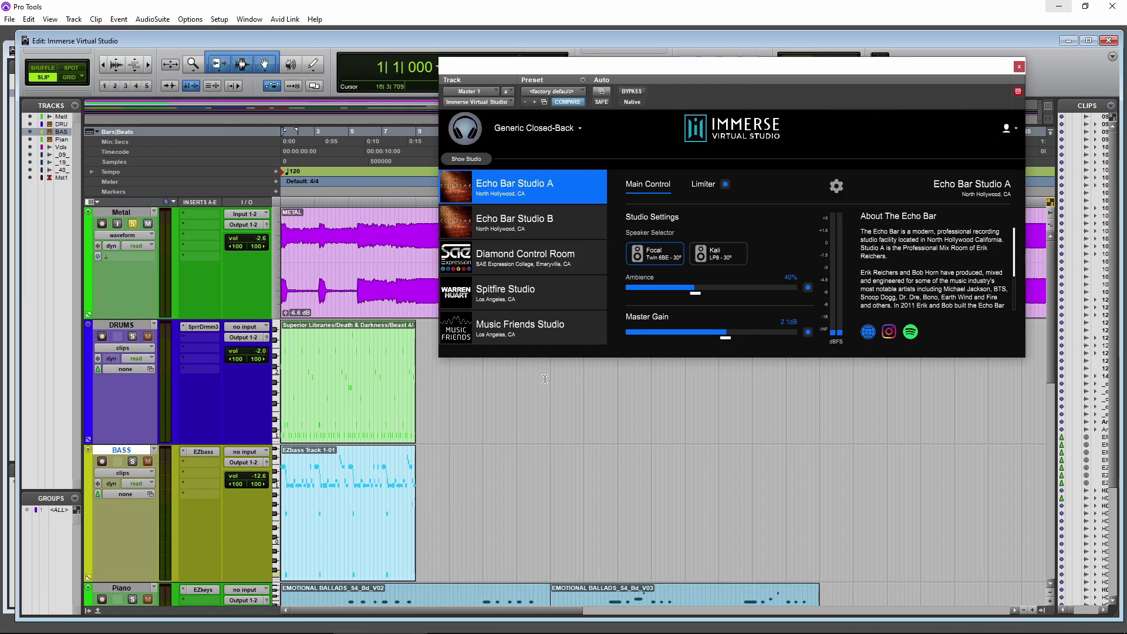
pyautogui.click(474, 159)
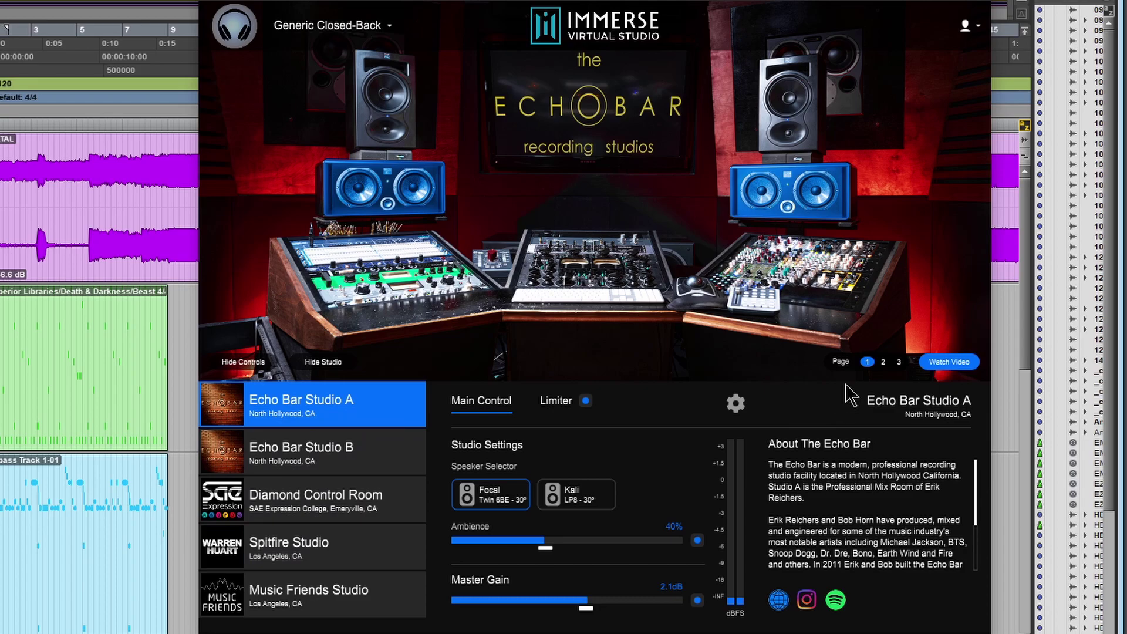
# Step: View the second and third information pages for Echo Bar Studio A and Echo Bar Studio B
pyautogui.click(883, 363)
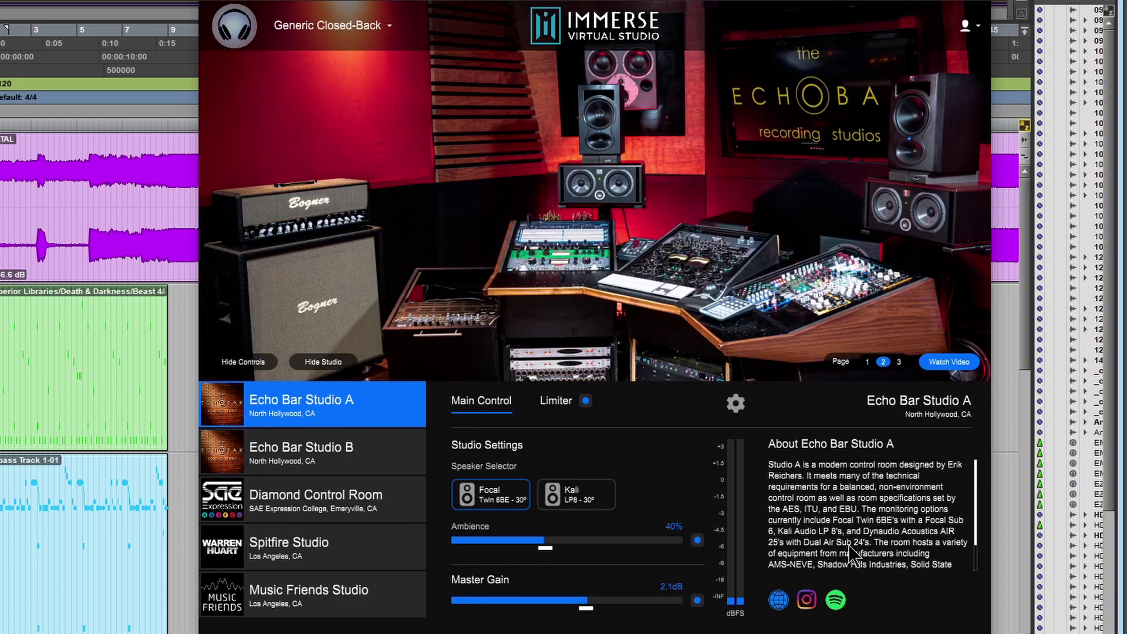
pyautogui.click(900, 362)
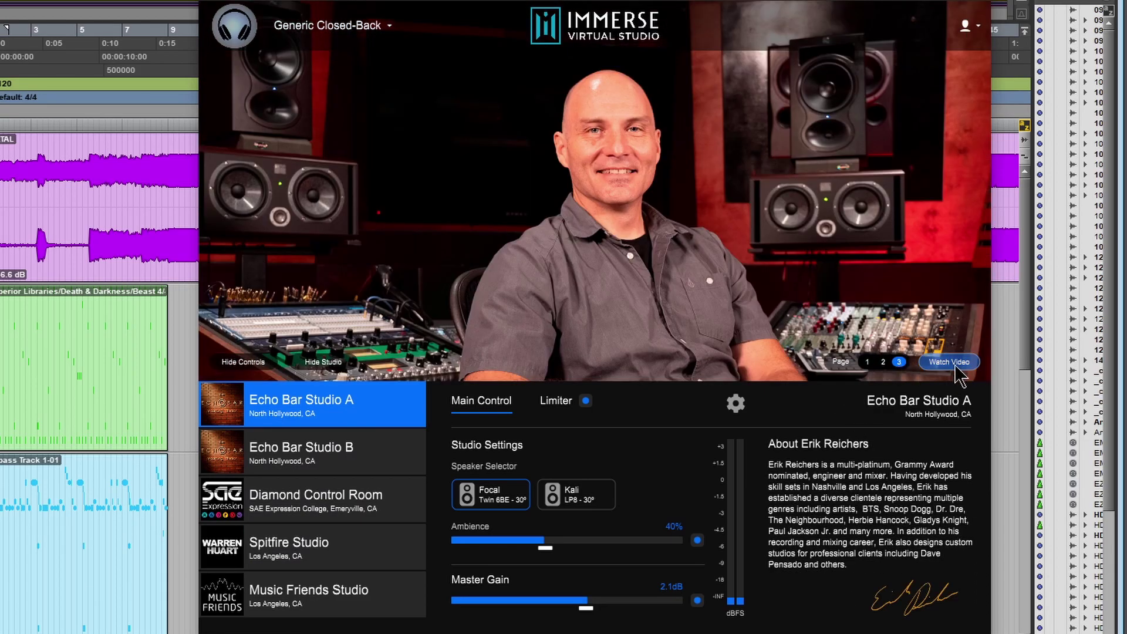
pyautogui.click(367, 464)
pyautogui.click(883, 363)
pyautogui.click(899, 363)
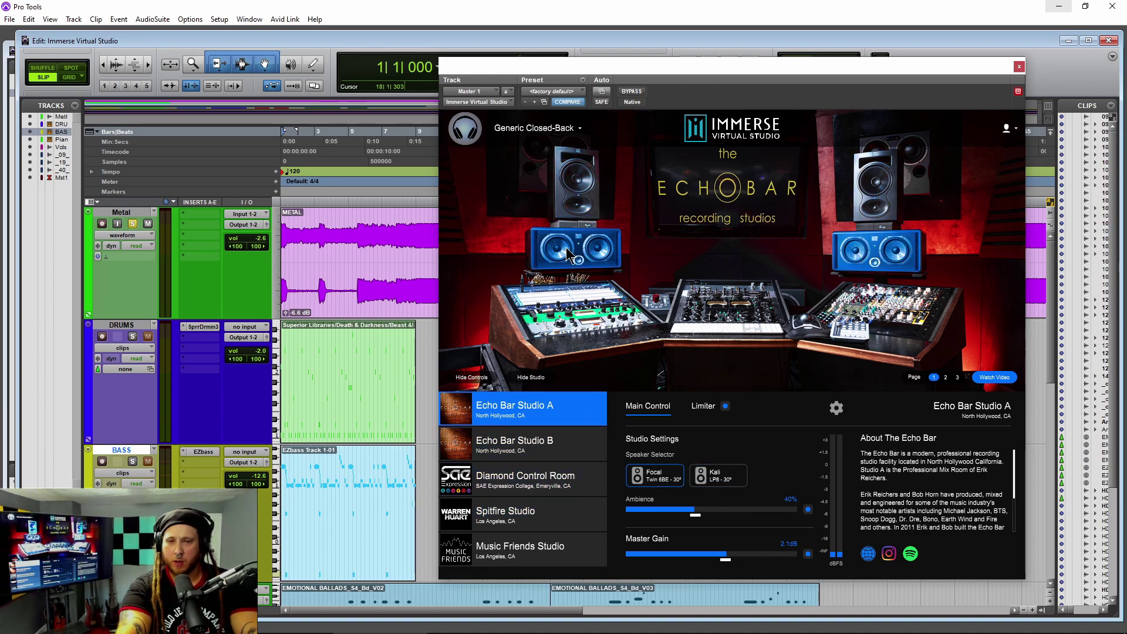
# Step: Play the mix from about bar 8 and audition the Kali speakers, Echo Bar Studio B and the Diamond Control Room
pyautogui.click(710, 470)
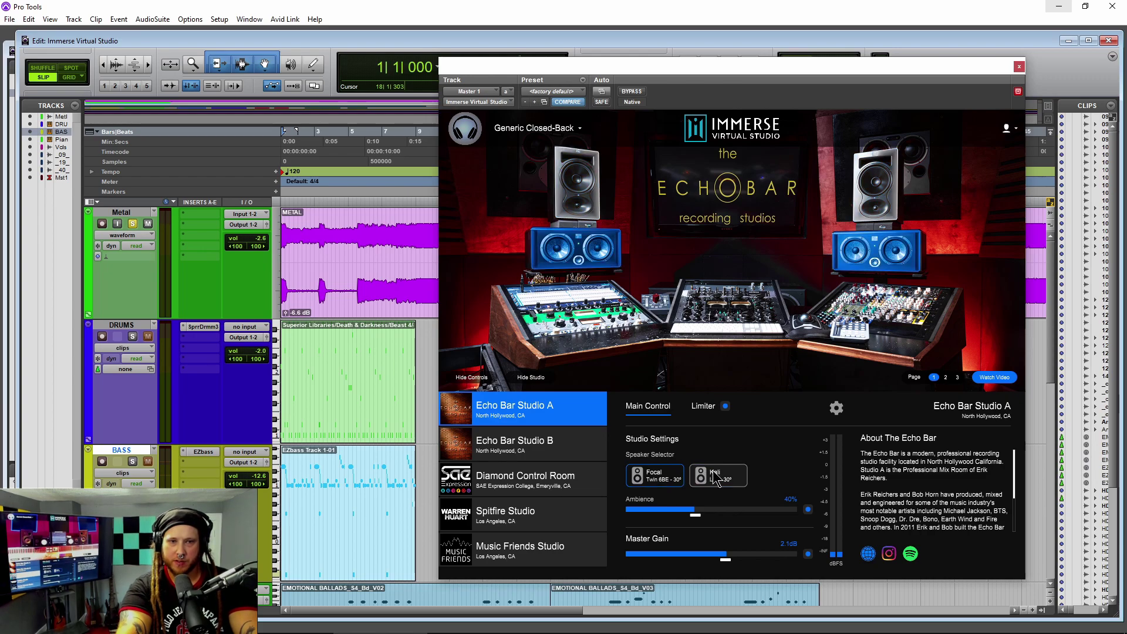
pyautogui.click(408, 130)
pyautogui.press('space')
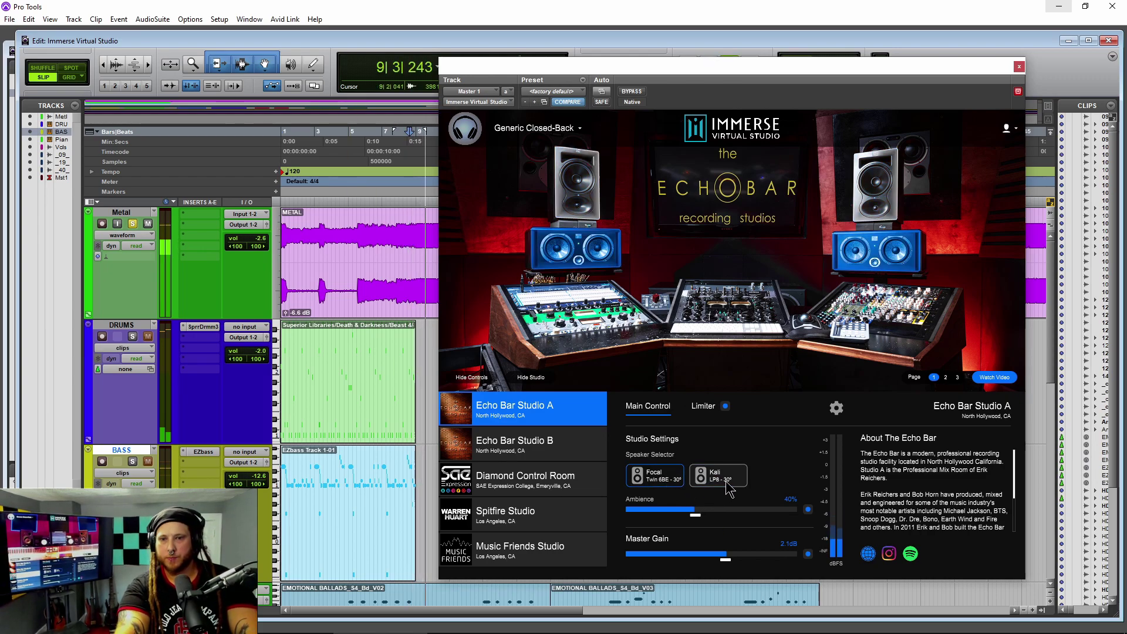
pyautogui.click(515, 444)
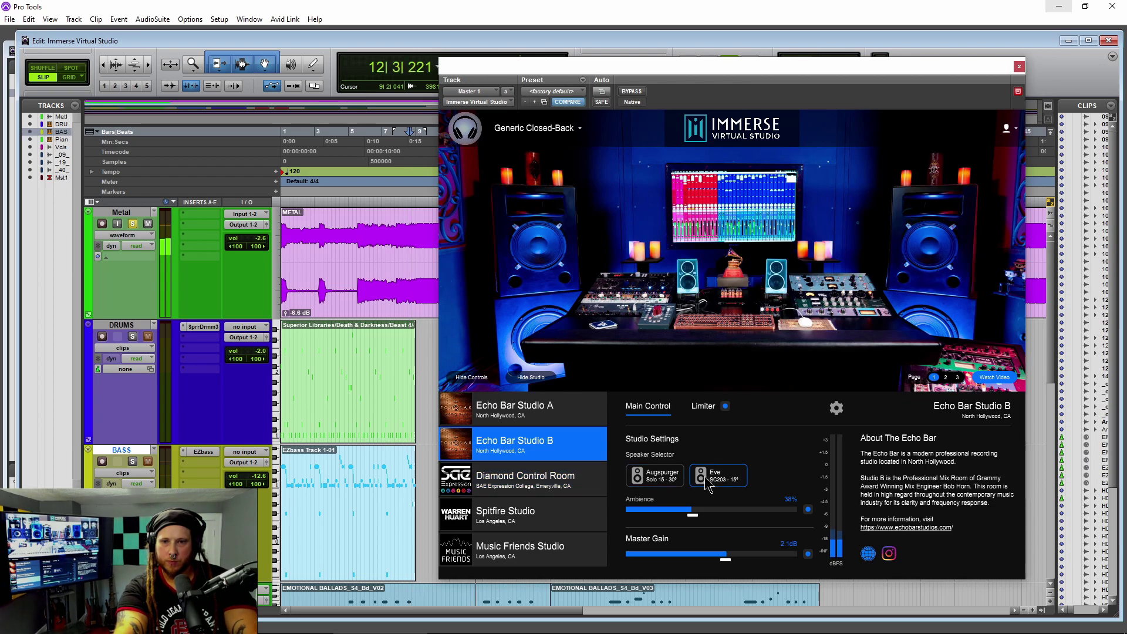
pyautogui.click(579, 487)
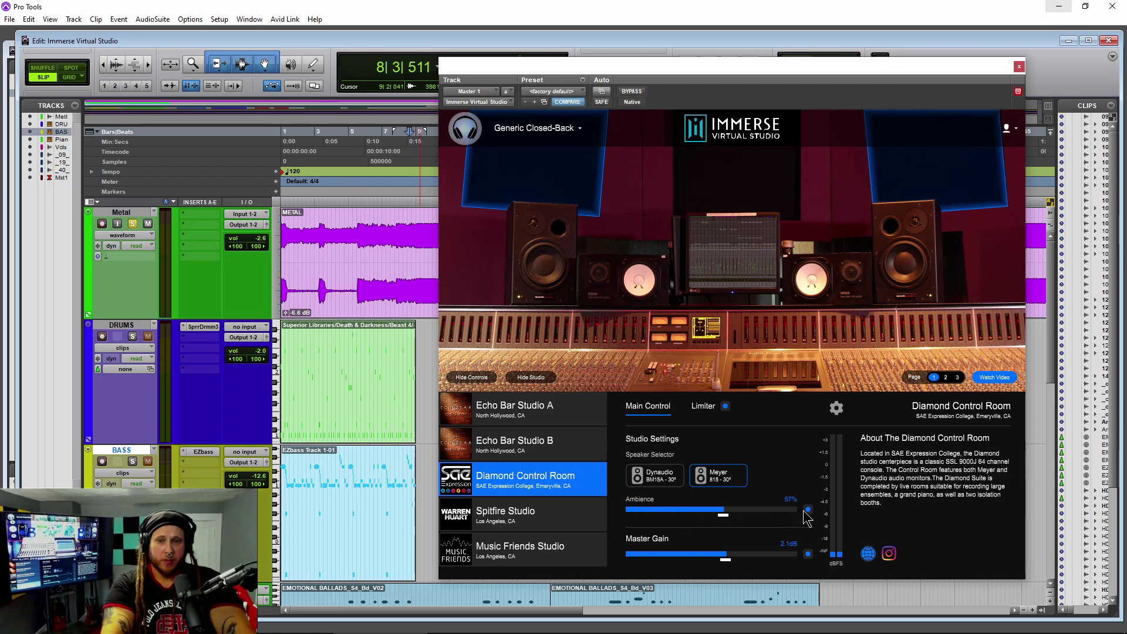
# Step: Raise the Diamond Control Room's Ambience to 78% and reset it to its 40% default
pyautogui.moveTo(723, 516); pyautogui.dragTo(759, 516)
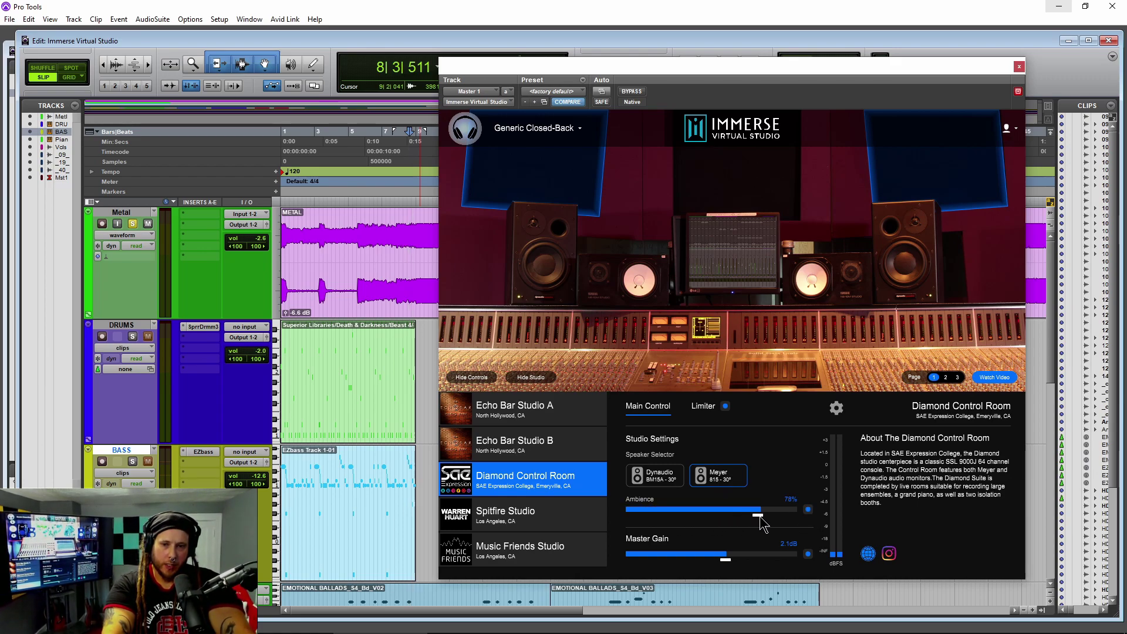
pyautogui.keyDown('alt'); pyautogui.click(760, 517); pyautogui.keyUp('alt')
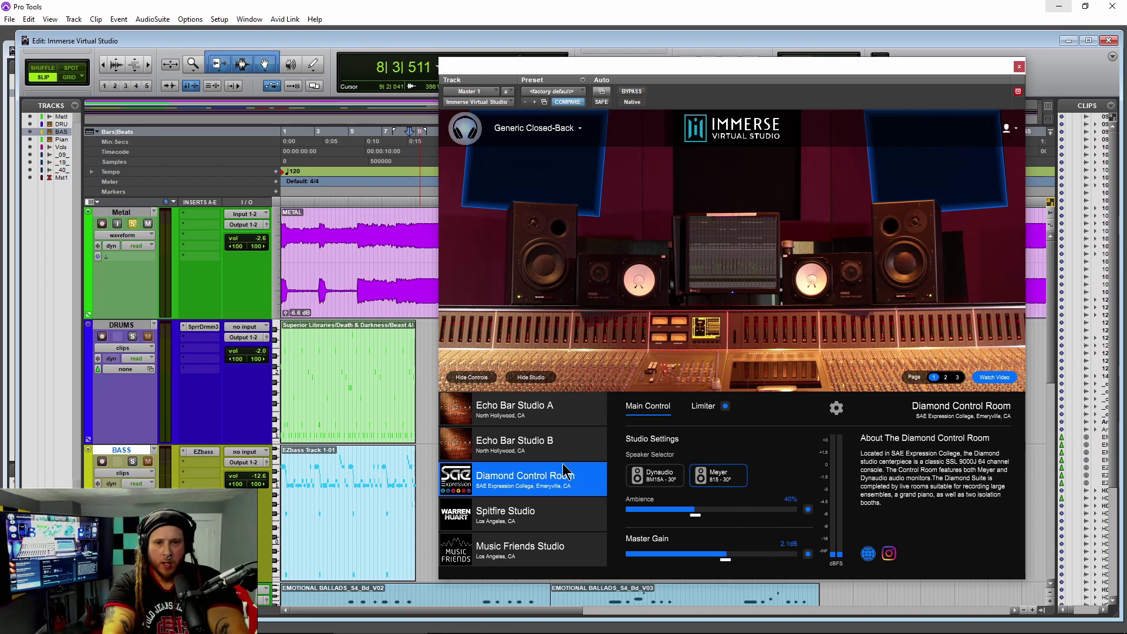
# Step: Return to Echo Bar Studio A and set its Master Gain to 2.3 dB
pyautogui.click(514, 409)
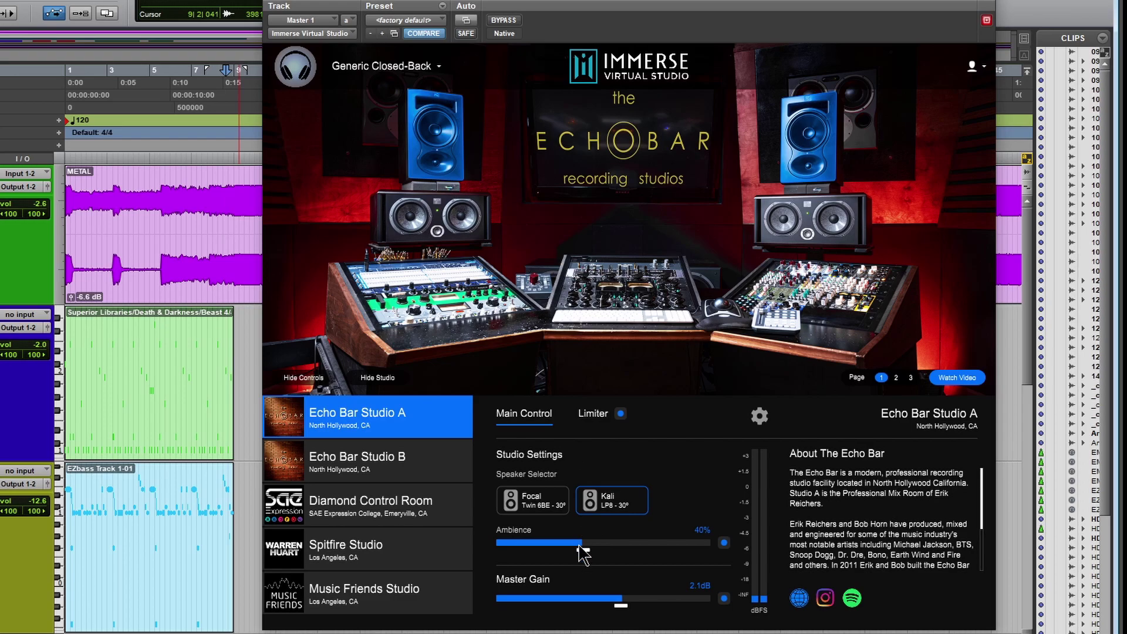
pyautogui.doubleClick(621, 605)
# Step: Compare the sound with the Immerse Virtual Studio plug-in bypassed and active
pyautogui.click(505, 22)
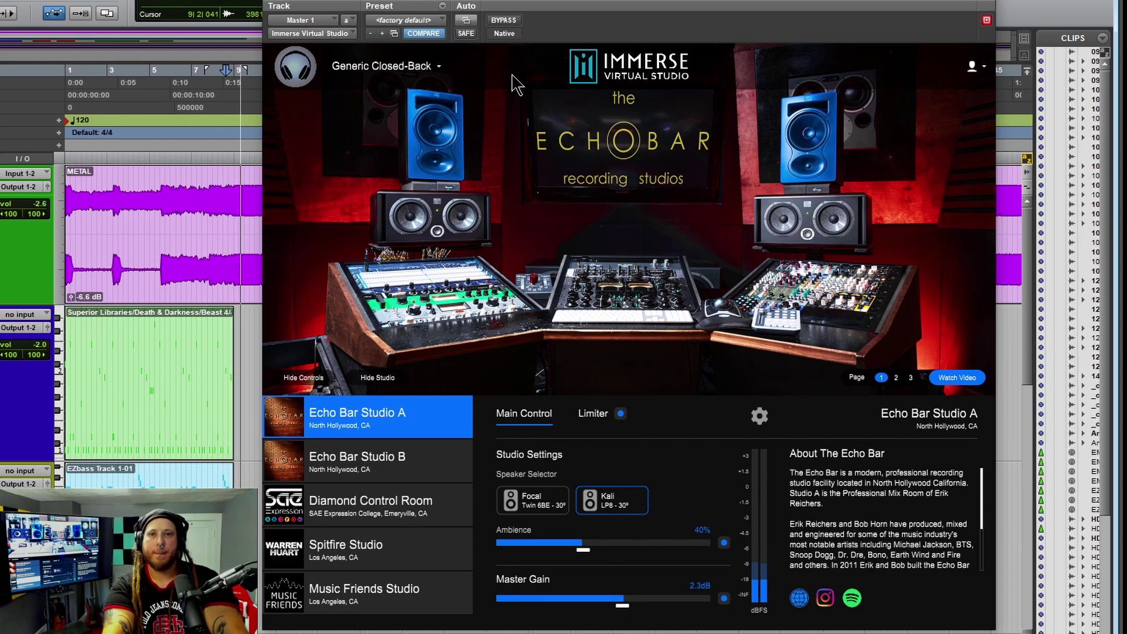
pyautogui.click(504, 21)
pyautogui.click(508, 21)
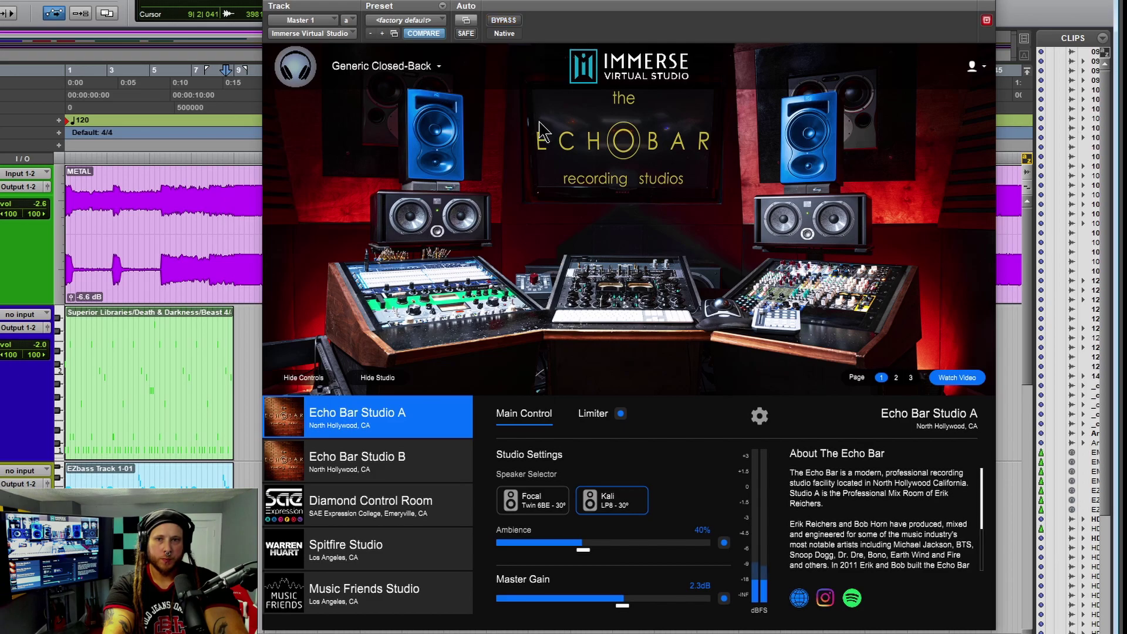
# Step: Show the peak limiter settings, try the Output Ceiling slider, and switch the limiter off and on again
pyautogui.click(595, 415)
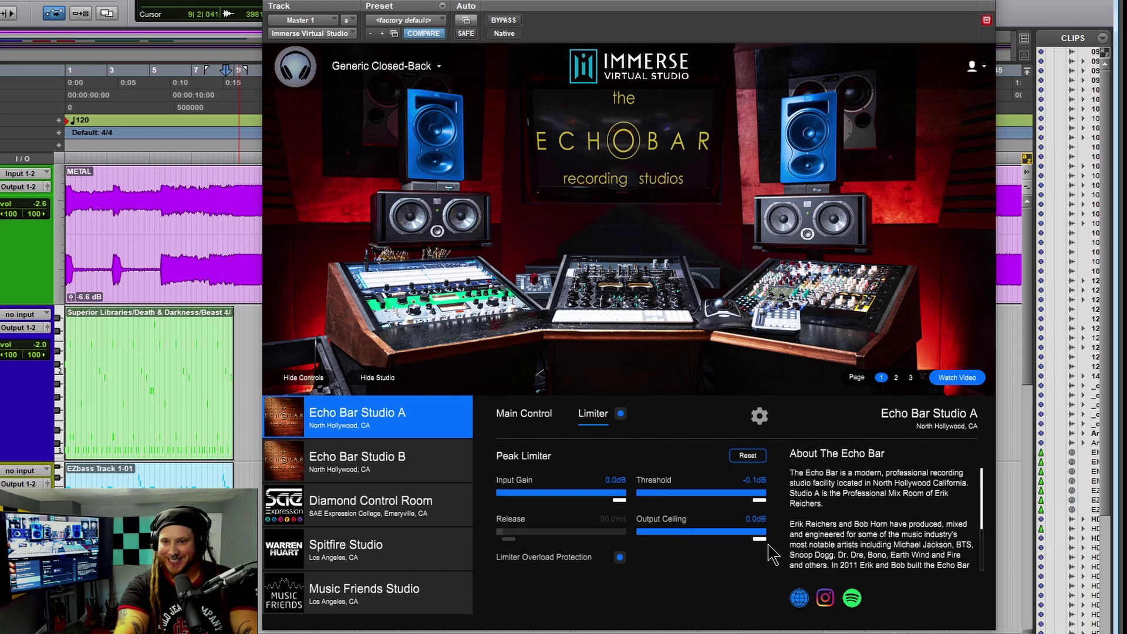
pyautogui.moveTo(753, 540)
pyautogui.mouseDown()
pyautogui.moveTo(717, 539)
pyautogui.moveTo(771, 547)
pyautogui.mouseUp()
pyautogui.click(620, 414)
pyautogui.click(620, 414)
# Step: Try HRTF Intensity at 8 and 6 in the additional settings, and set it to 5
pyautogui.click(759, 418)
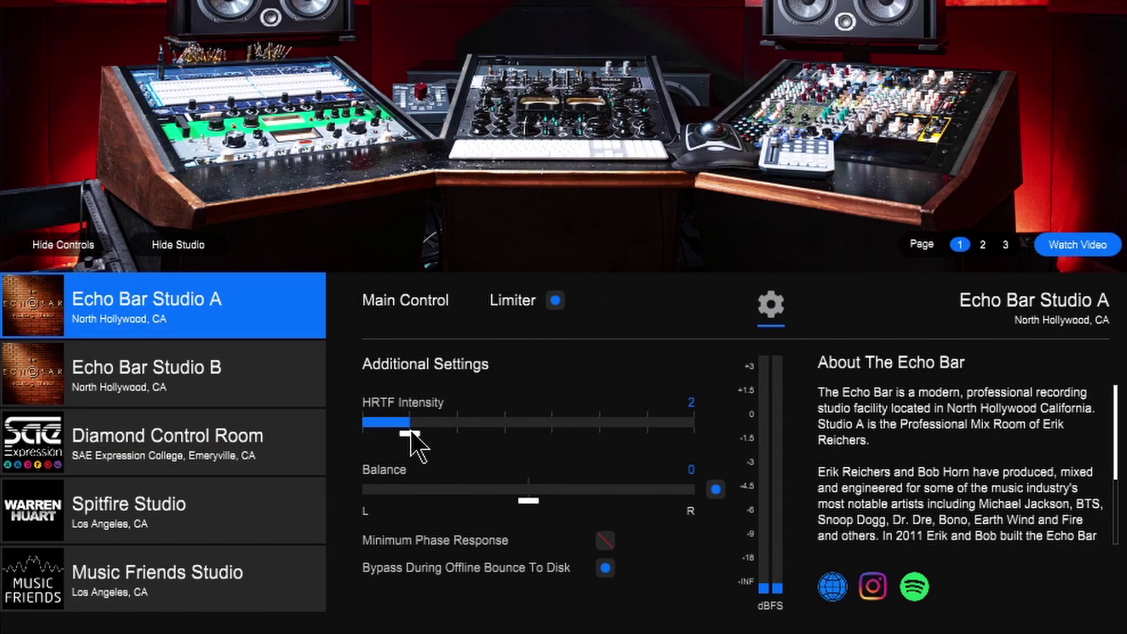
pyautogui.moveTo(414, 435); pyautogui.dragTo(659, 468)
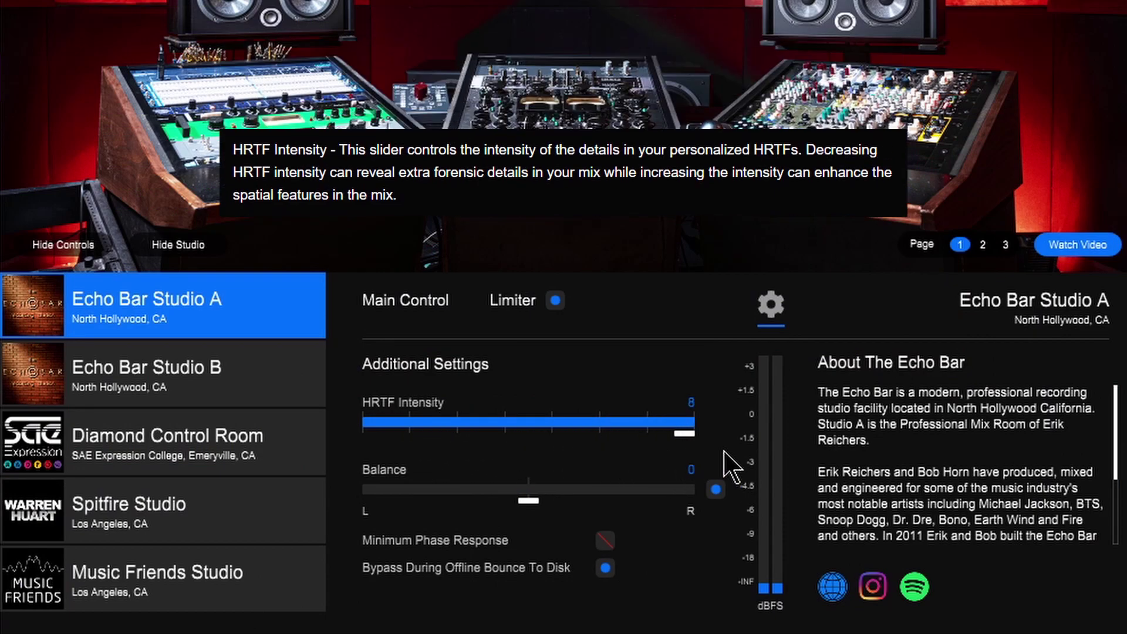
pyautogui.moveTo(684, 434); pyautogui.dragTo(595, 432)
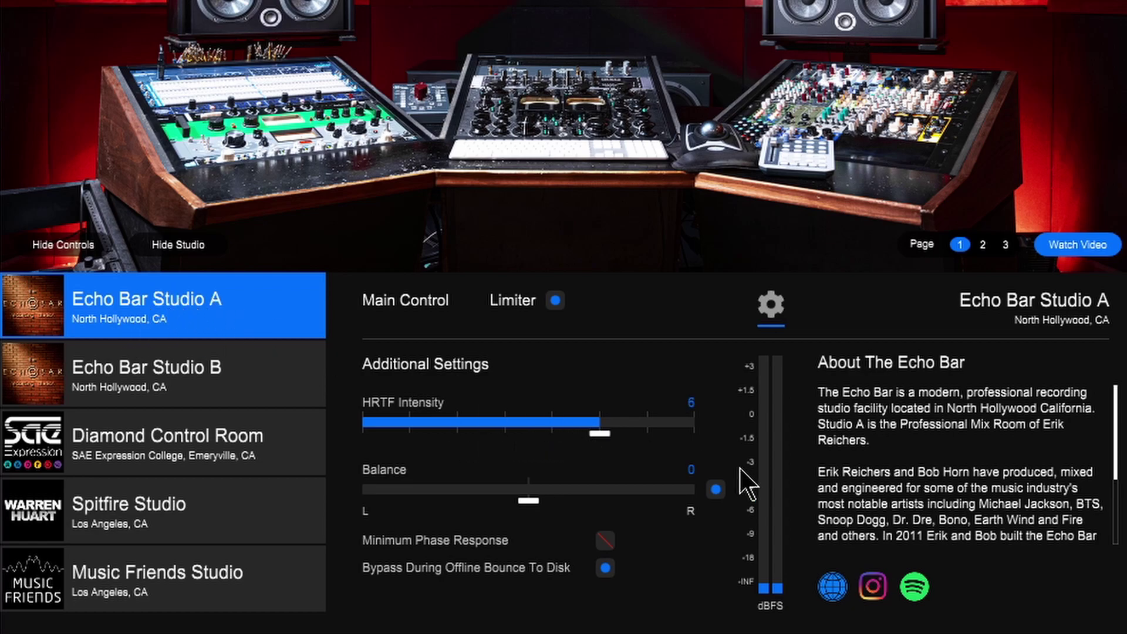
pyautogui.moveTo(609, 436); pyautogui.dragTo(551, 442)
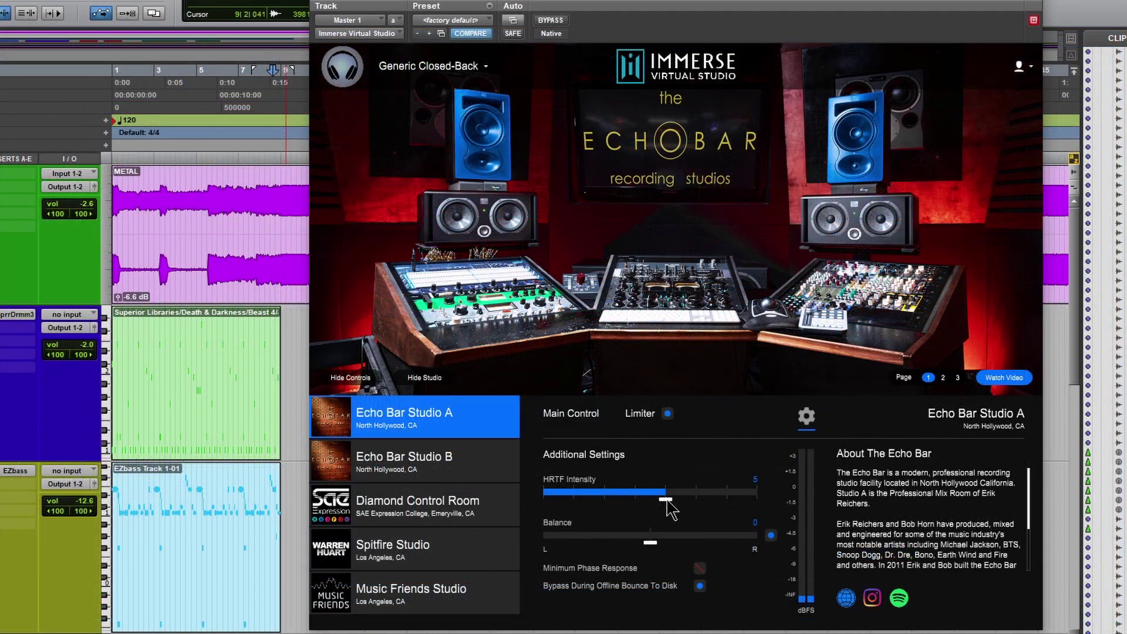
# Step: Set HRTF Intensity to 4 and go over the Balance and Minimum Phase Response settings
pyautogui.moveTo(671, 512); pyautogui.dragTo(651, 508)
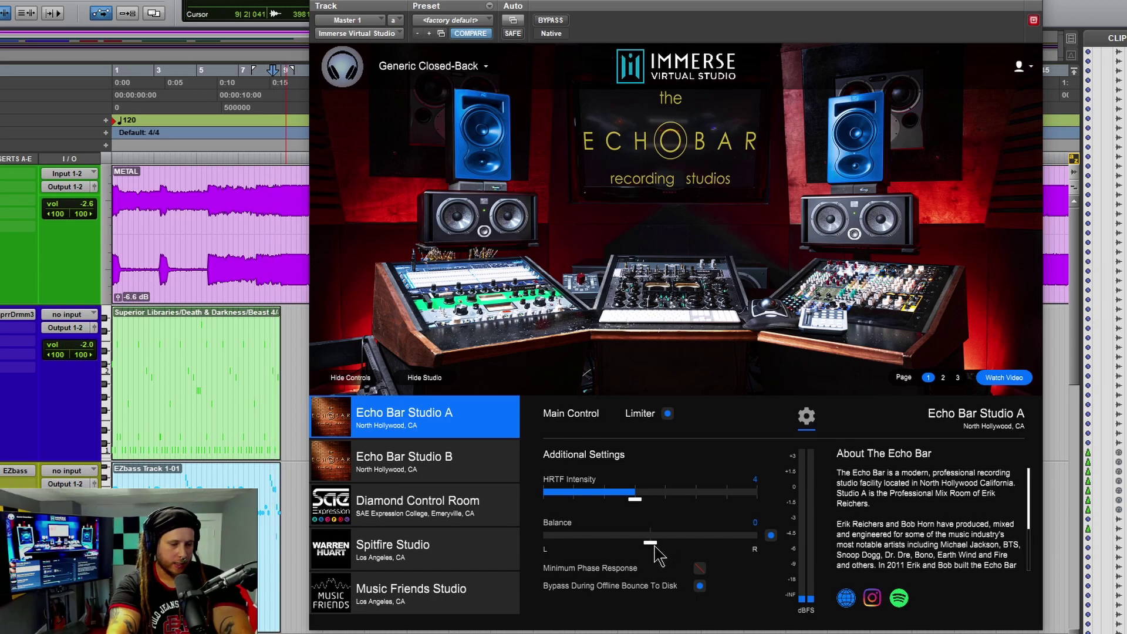
pyautogui.moveTo(652, 545)
pyautogui.mouseDown()
pyautogui.moveTo(676, 544)
pyautogui.moveTo(559, 546)
pyautogui.moveTo(743, 547)
pyautogui.moveTo(605, 546)
pyautogui.moveTo(653, 549)
pyautogui.mouseUp()
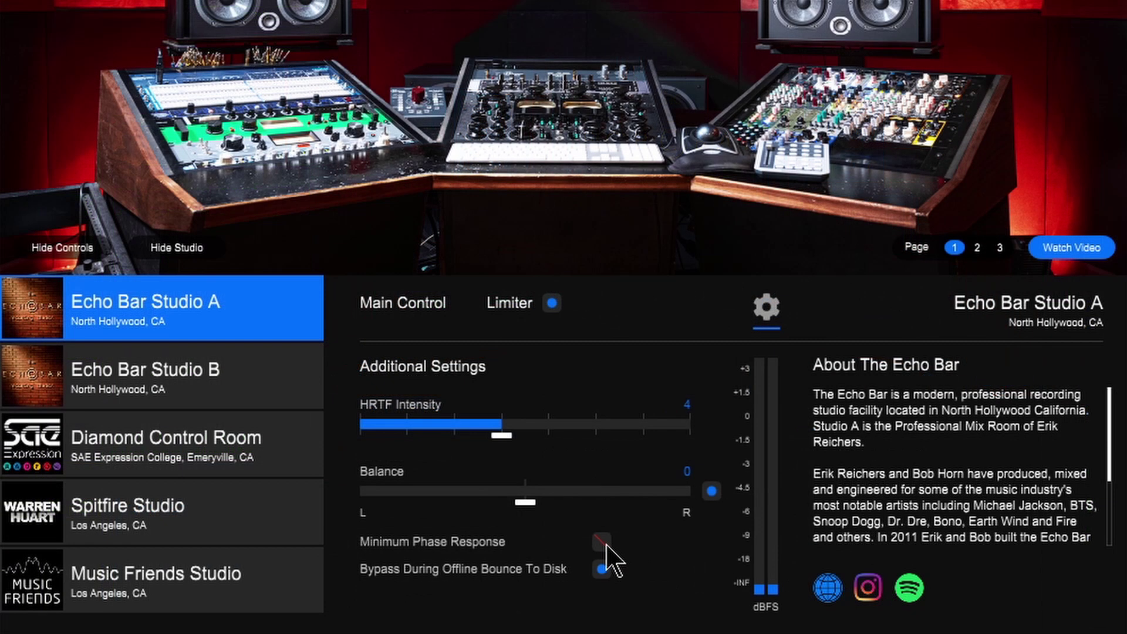
pyautogui.click(604, 543)
pyautogui.moveTo(515, 589)
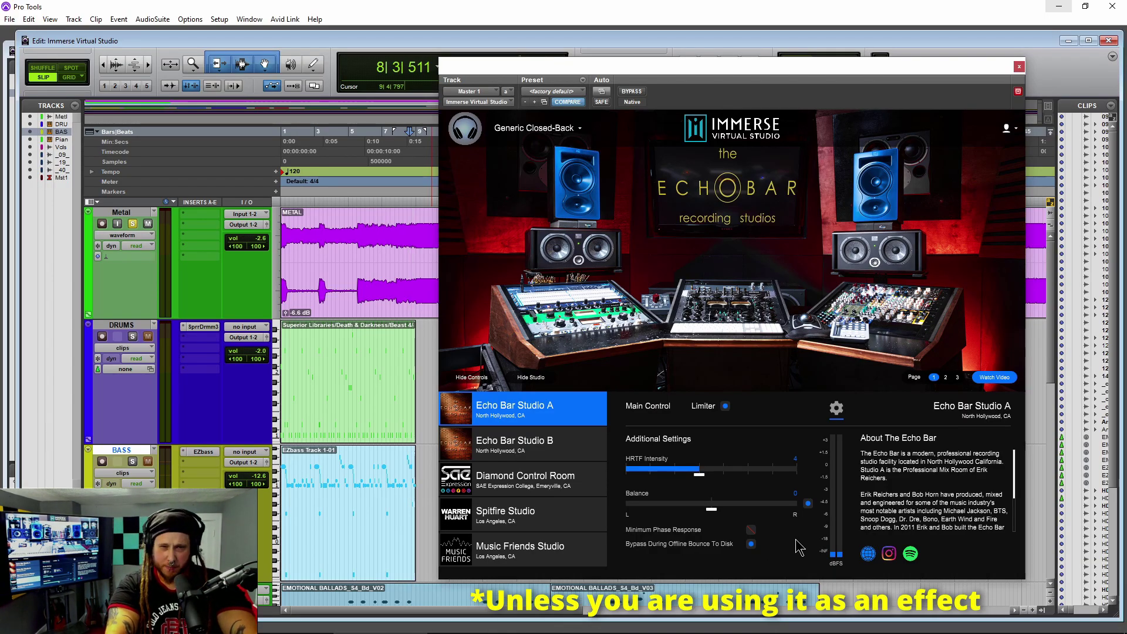
# Step: Show the plug-in insert on the Master 1 track and toggle the plug-in's bypass on and off
pyautogui.scroll(-10, 176, 336)
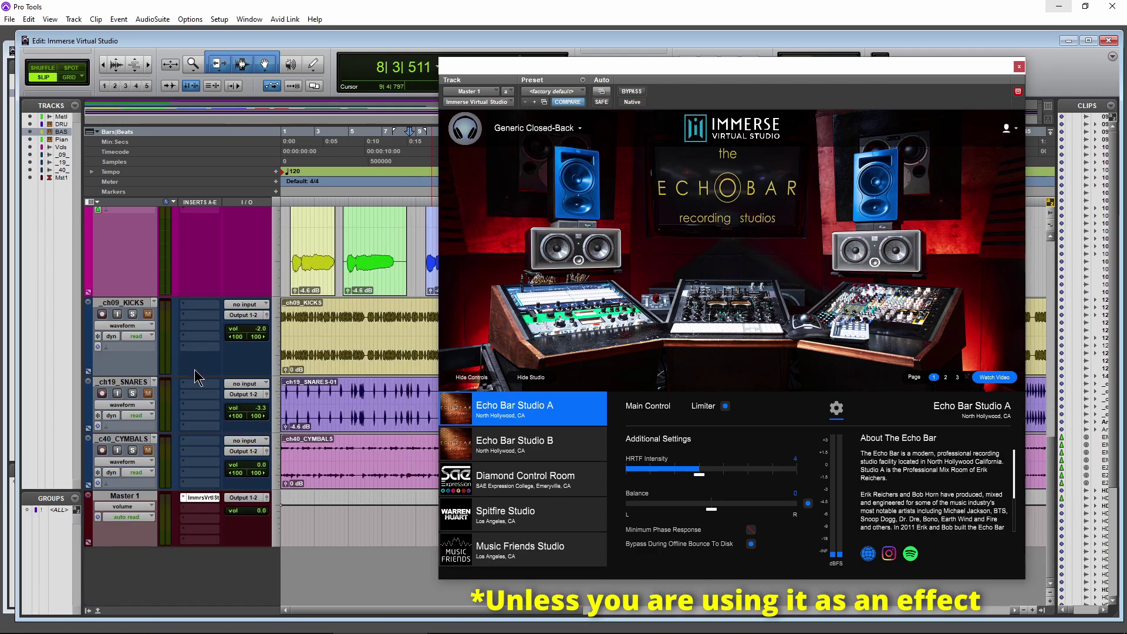
pyautogui.scroll(10, 197, 364)
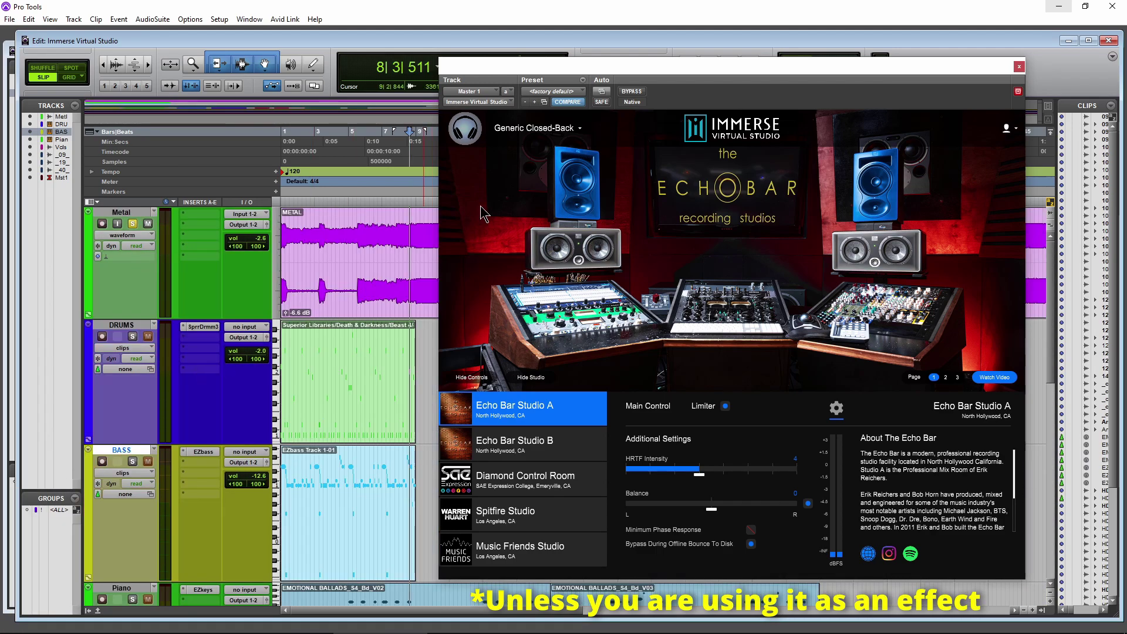
pyautogui.click(632, 92)
pyautogui.click(633, 92)
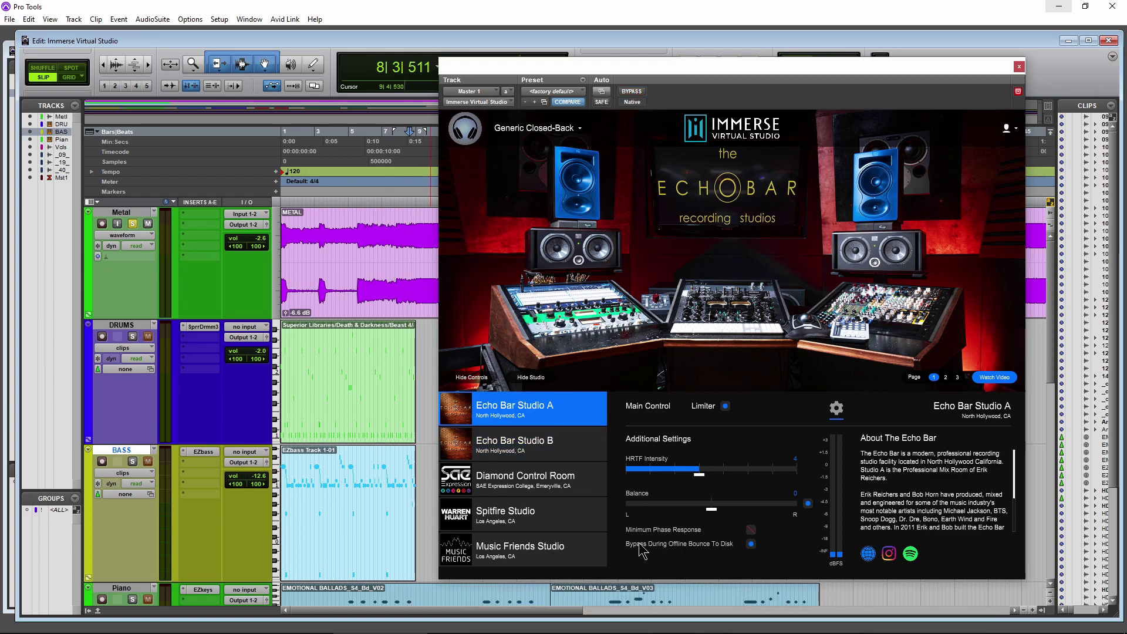
pyautogui.moveTo(727, 552)
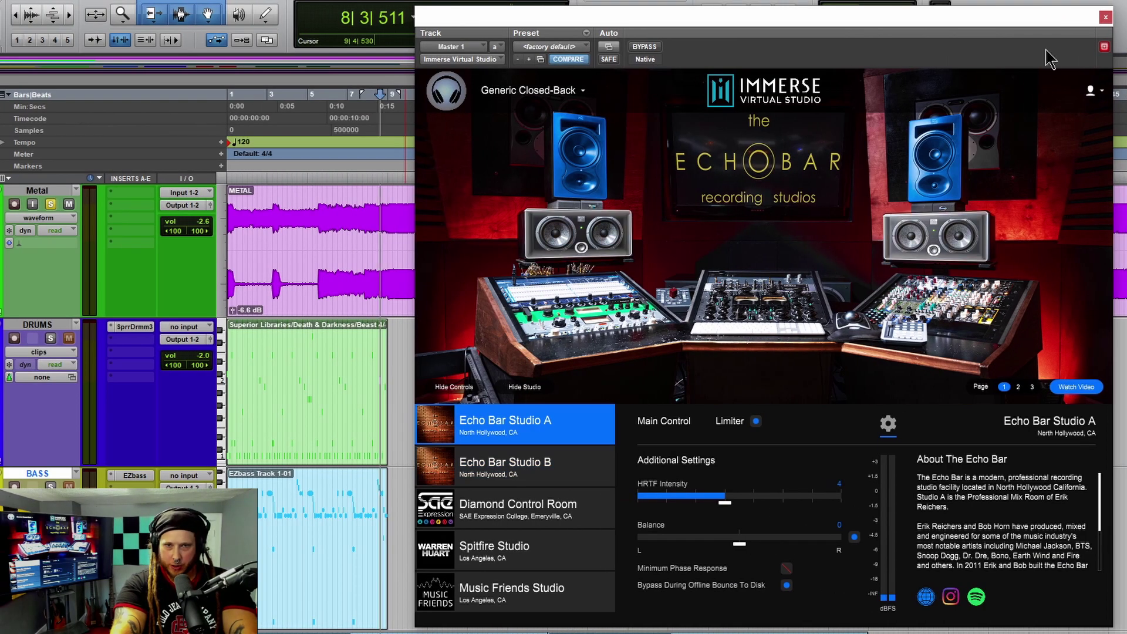
# Step: Change the solo from the Metal track to the DRUMS track and select the drum clip
pyautogui.click(53, 203)
pyautogui.scroll(-3, 346, 354)
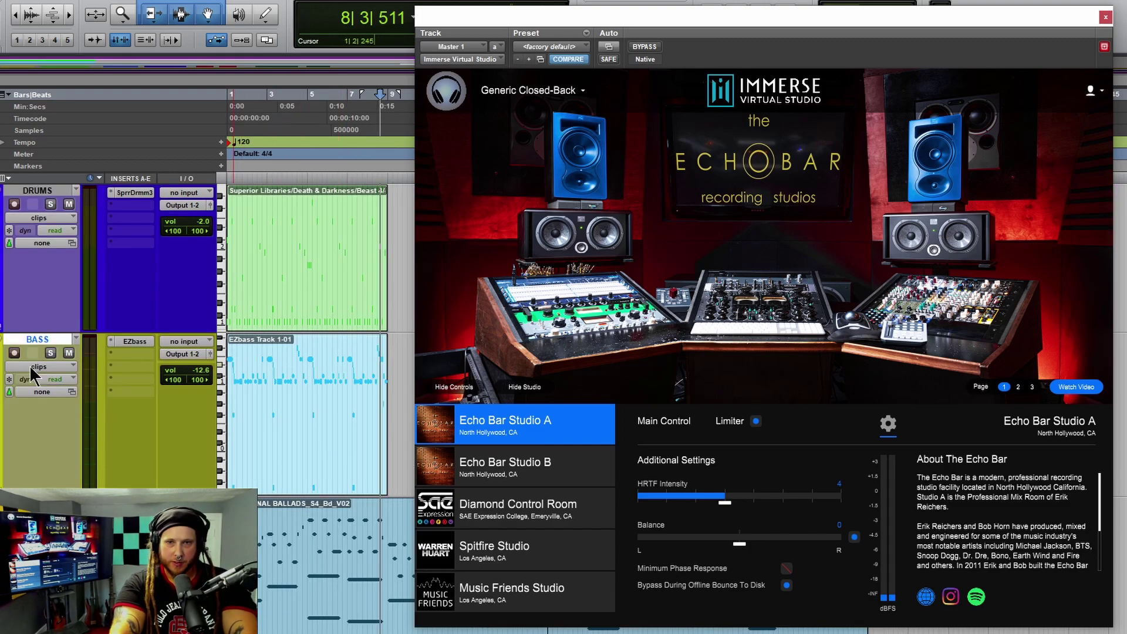
pyautogui.click(51, 204)
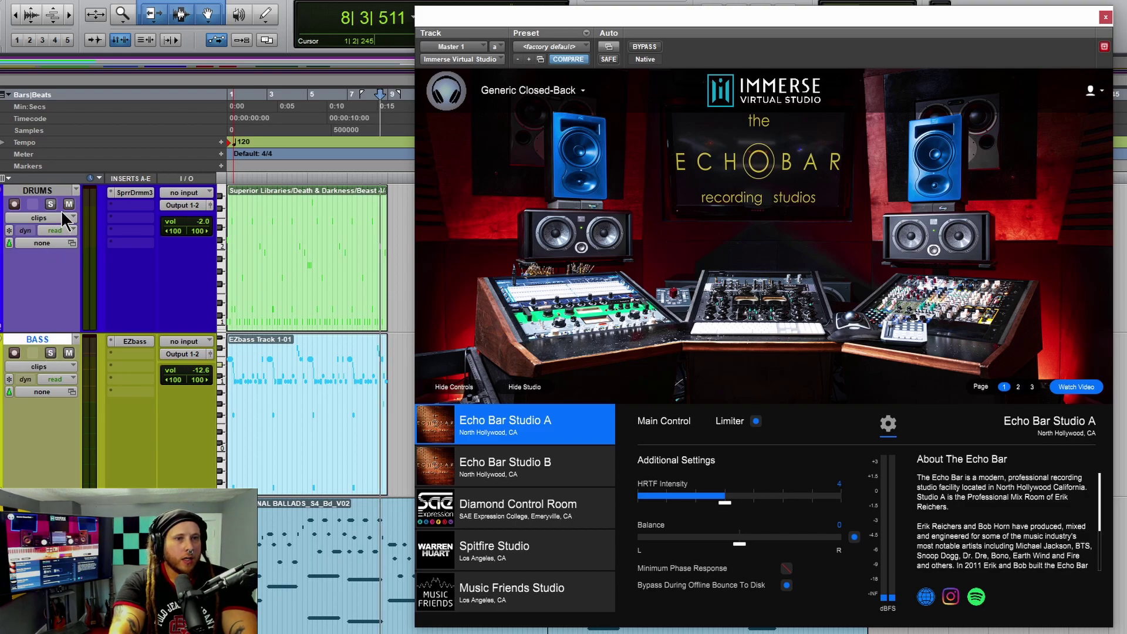
pyautogui.press('space')
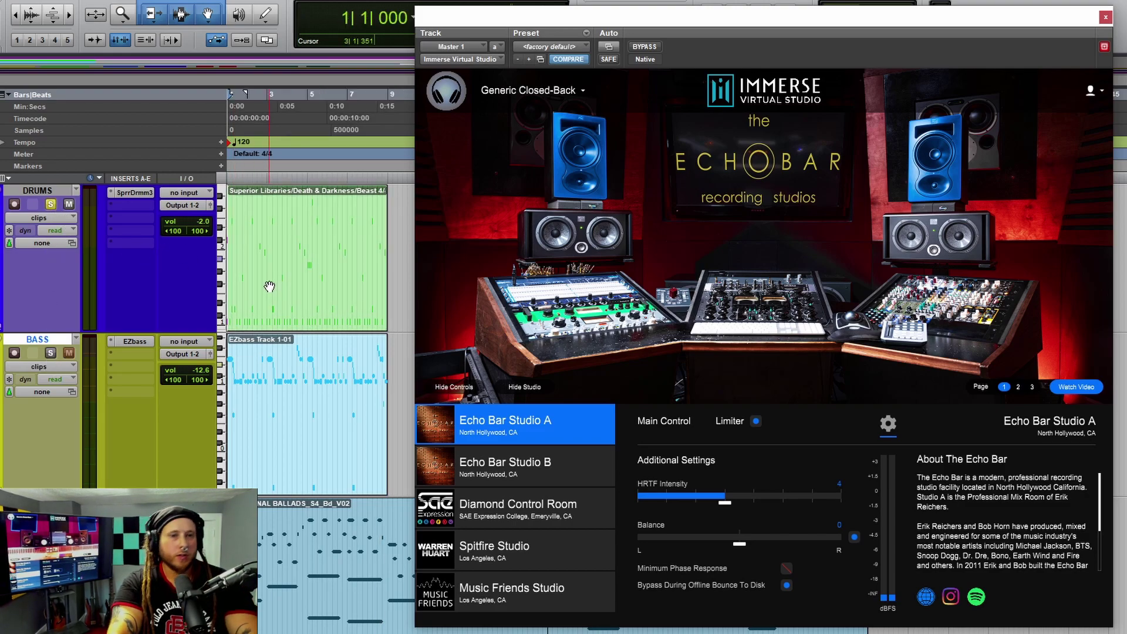
pyautogui.click(326, 325)
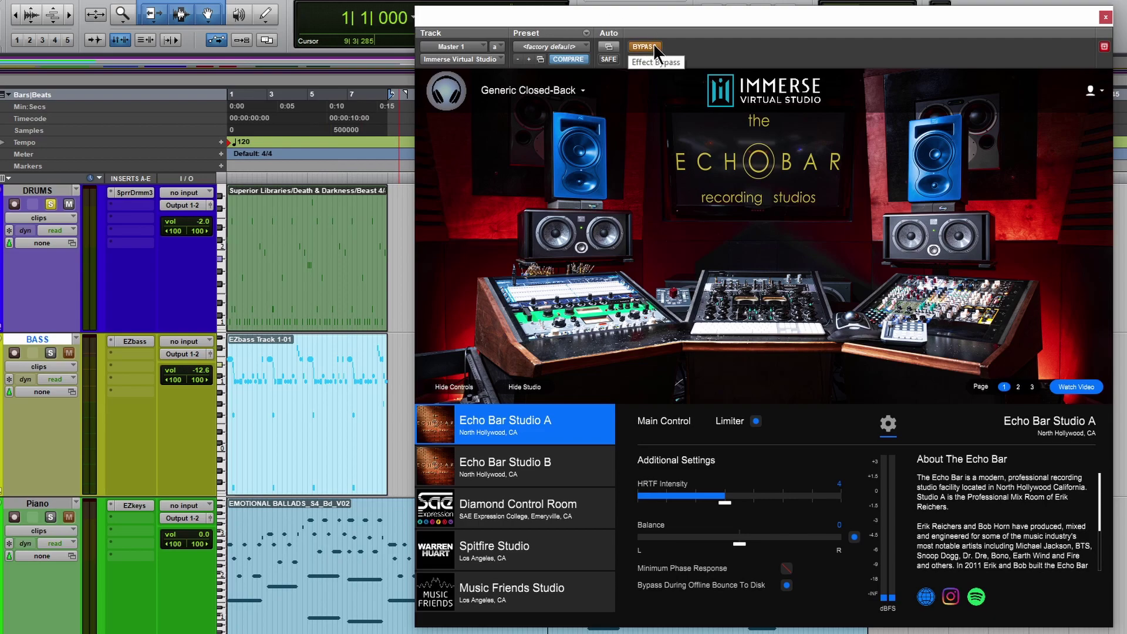
# Step: Play the soloed drums with the plug-in bypassed and active, showing the Main Control settings
pyautogui.press('space')
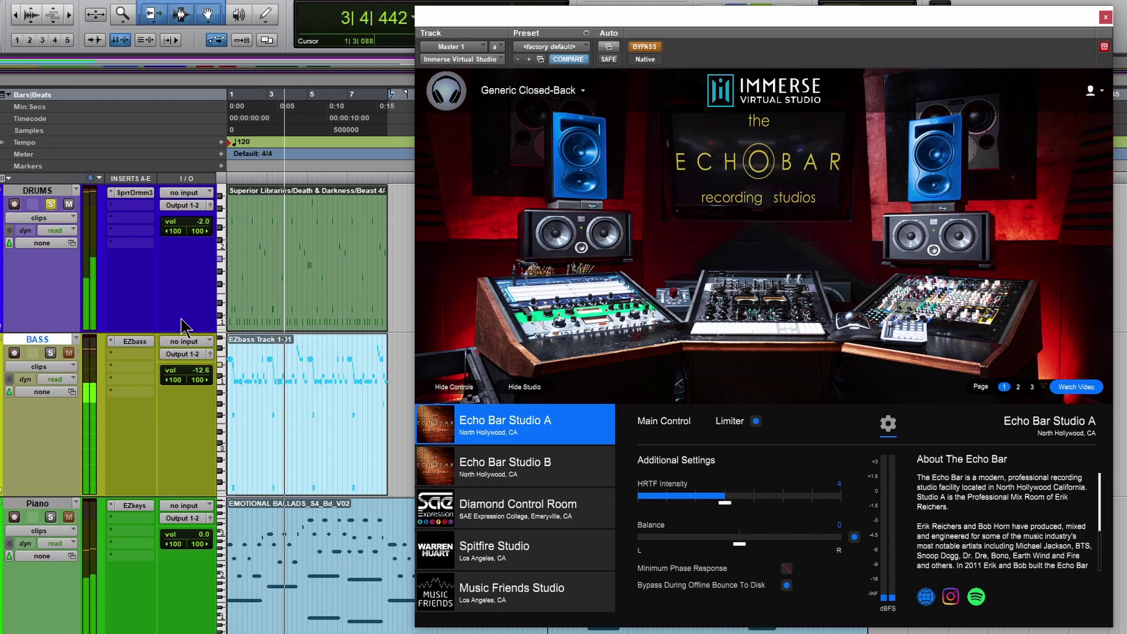
pyautogui.press('space')
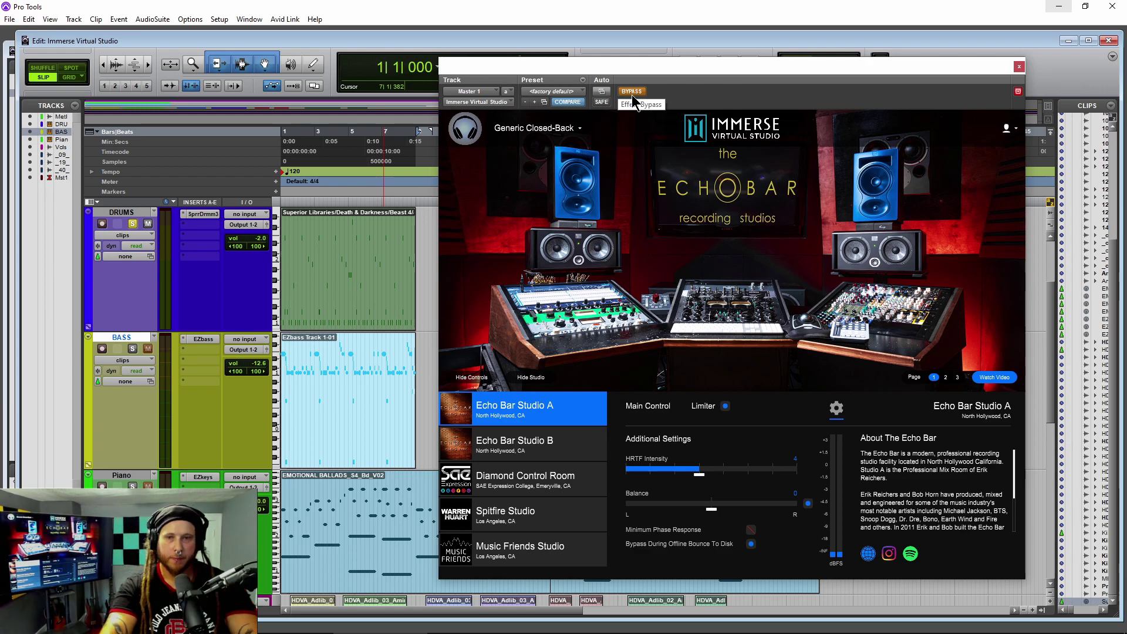
pyautogui.press('space')
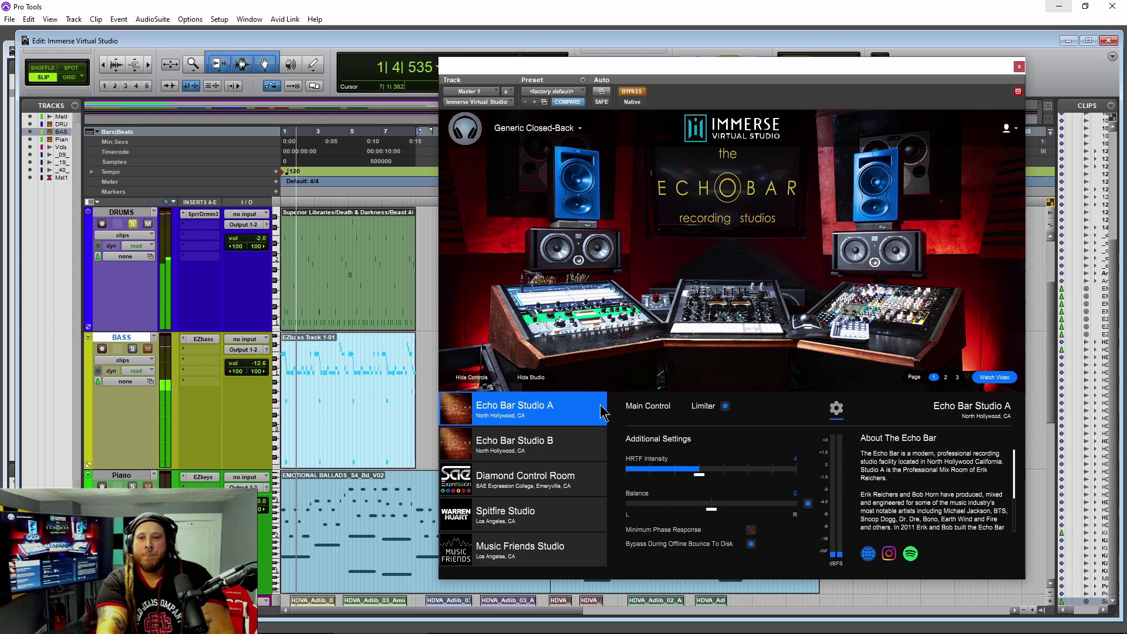
pyautogui.click(648, 406)
pyautogui.click(632, 92)
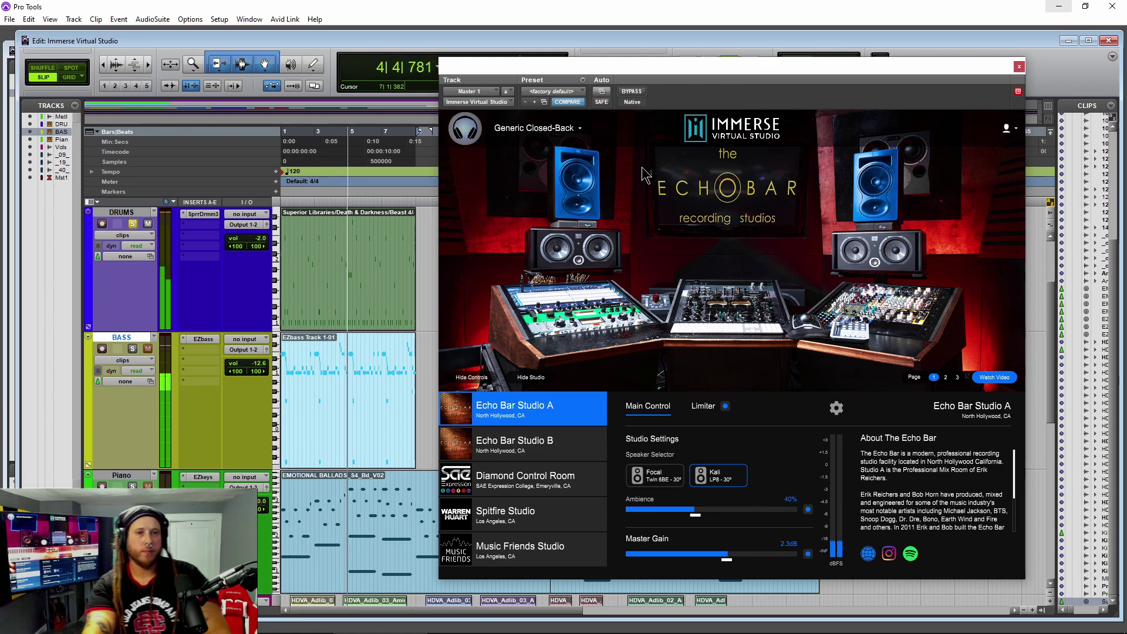
pyautogui.press('space')
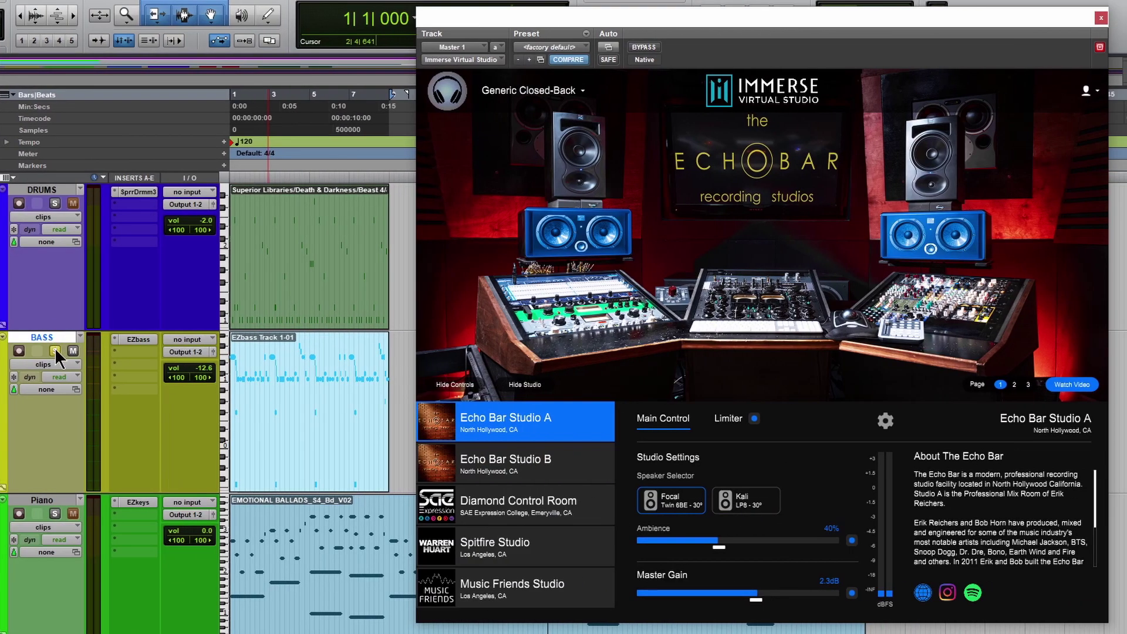
# Step: Solo the _ch09_KICKS and _ch19_SNARES tracks and play them with the plug-in bypassed
pyautogui.scroll(-5, 212, 341)
pyautogui.scroll(-2, 212, 341)
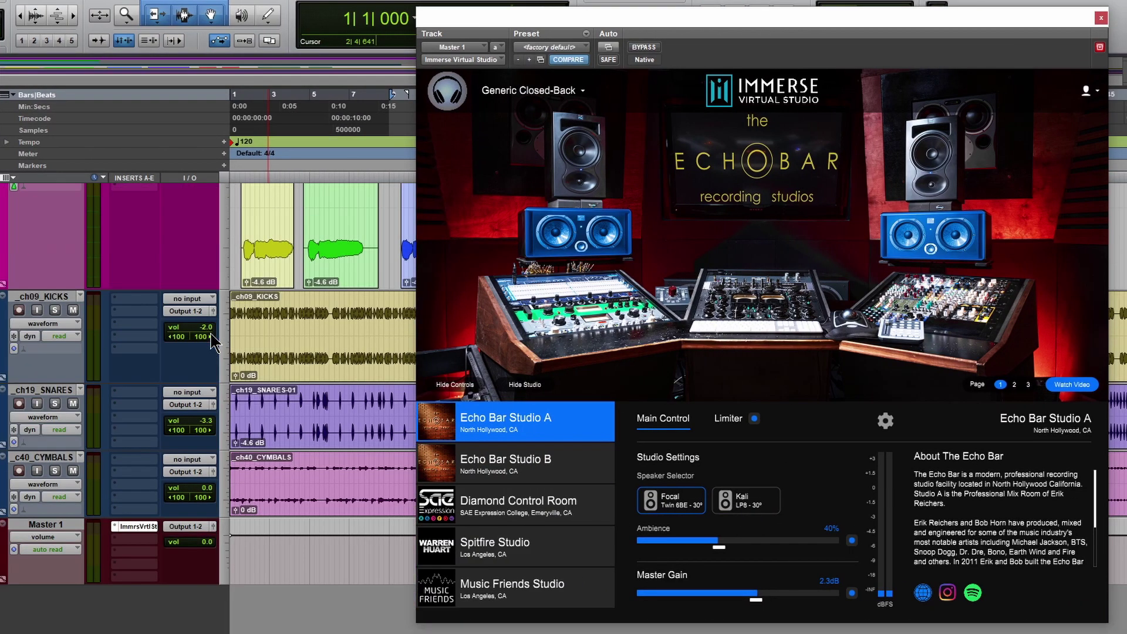
pyautogui.click(55, 311)
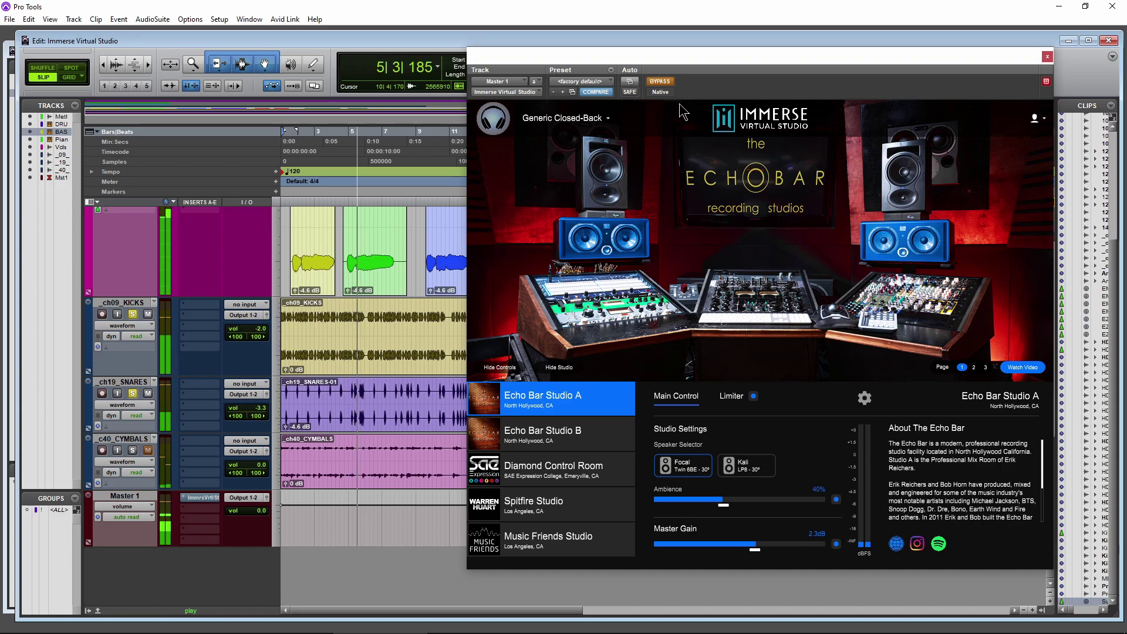
pyautogui.press('space')
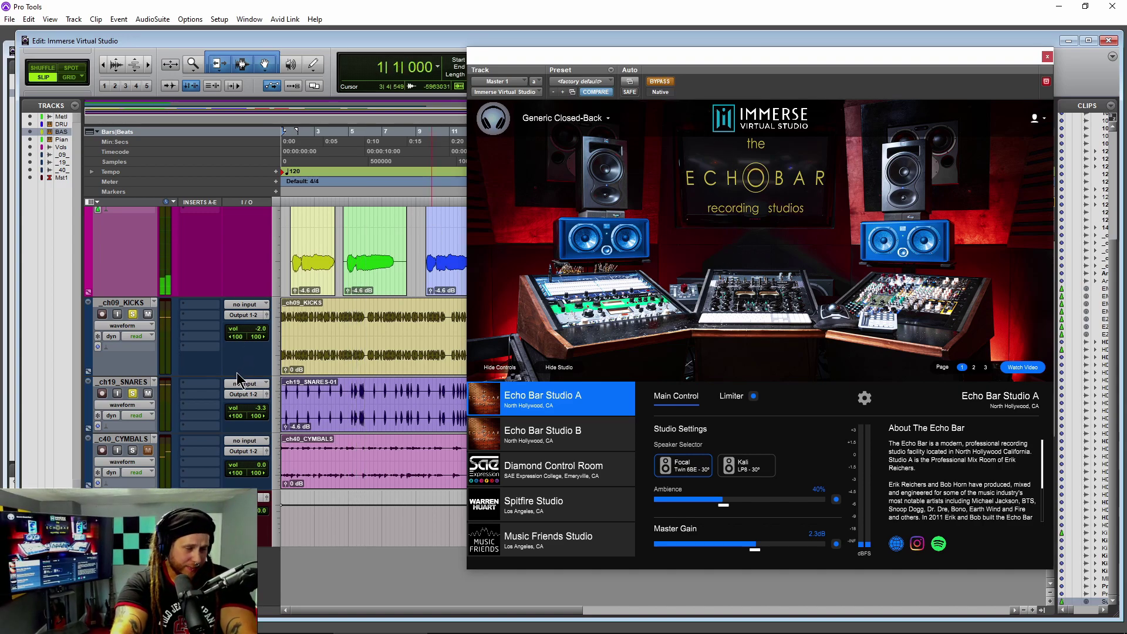
# Step: Pan the snares track's left channel to 100 right and compare playback with the plug-in bypassed and active
pyautogui.moveTo(230, 416); pyautogui.dragTo(258, 416)
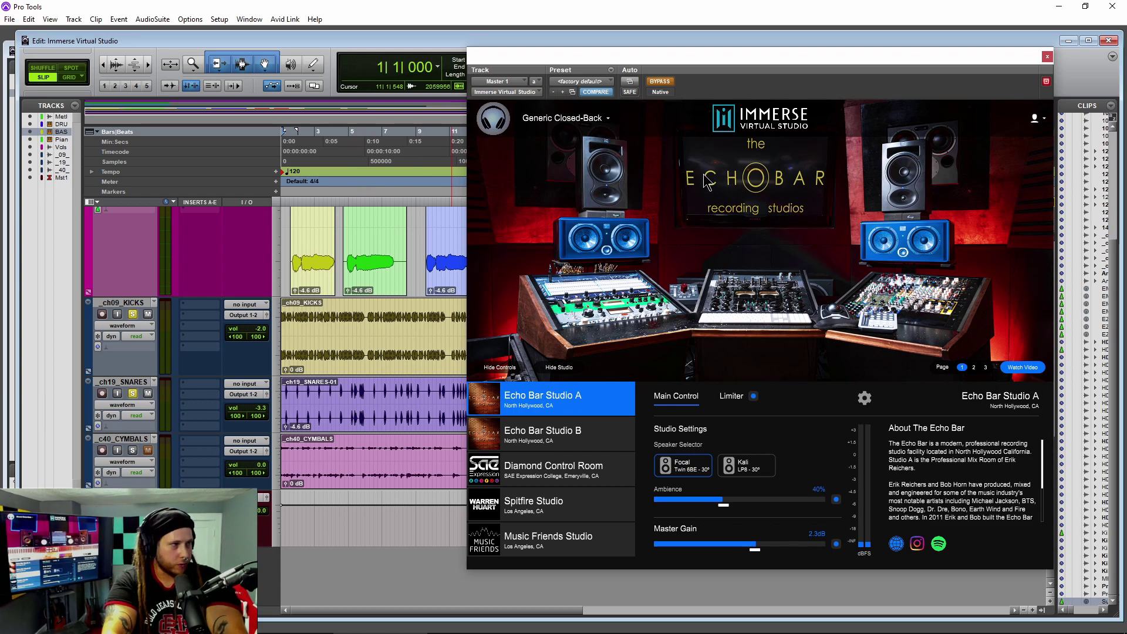
pyautogui.press('space')
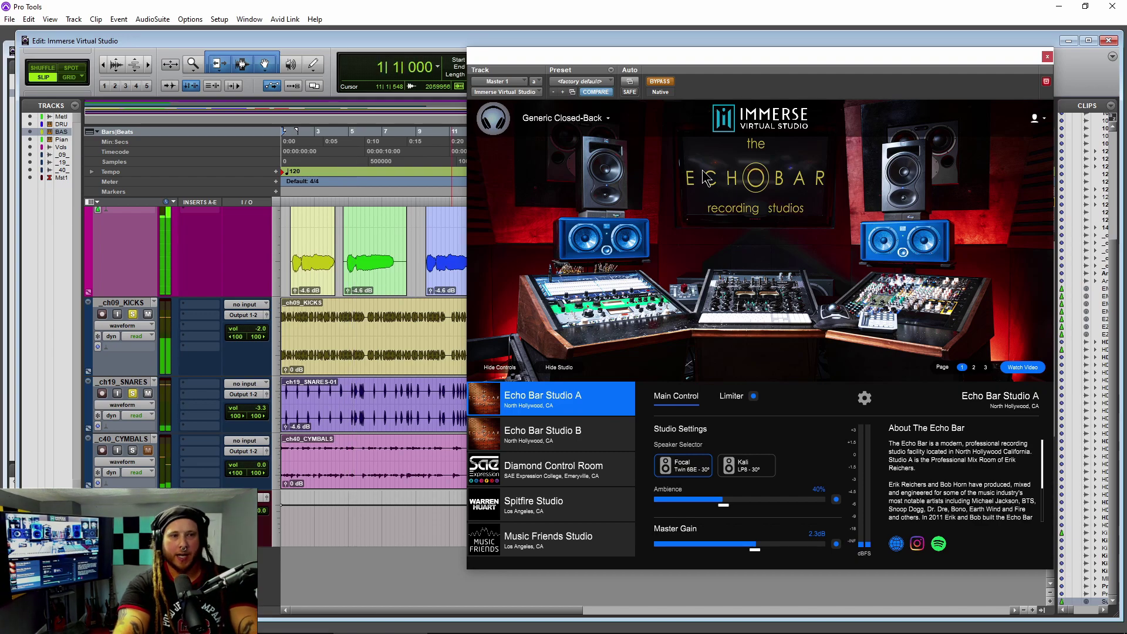
pyautogui.press('space')
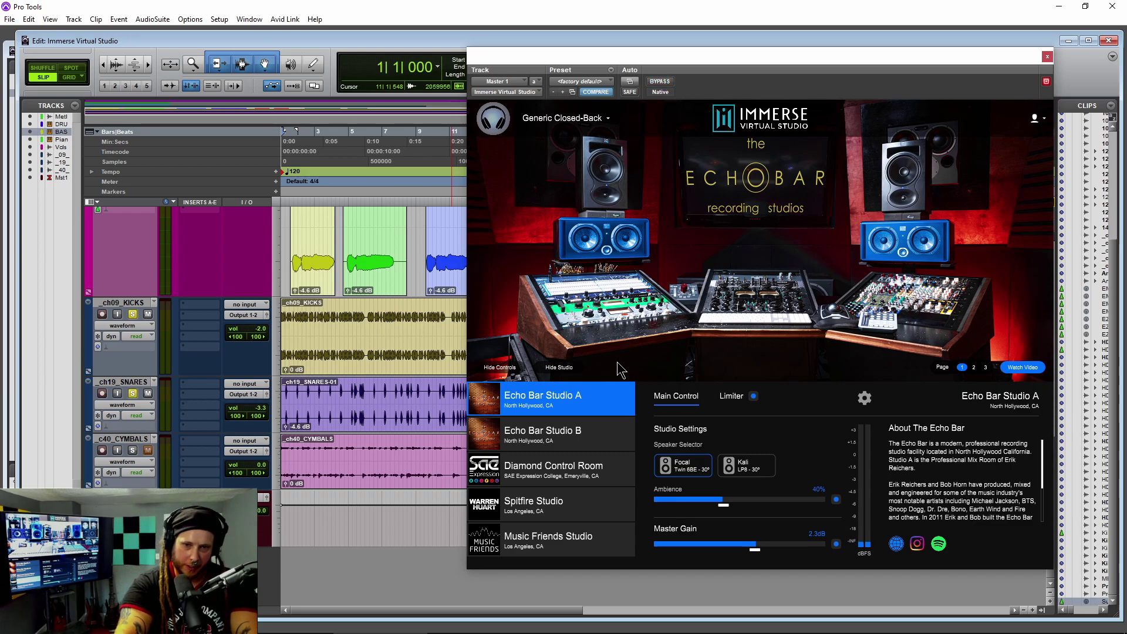
# Step: Switch the room to Echo Bar Studio B and compare the hard-panned snare with the plug-in bypassed and active
pyautogui.click(610, 434)
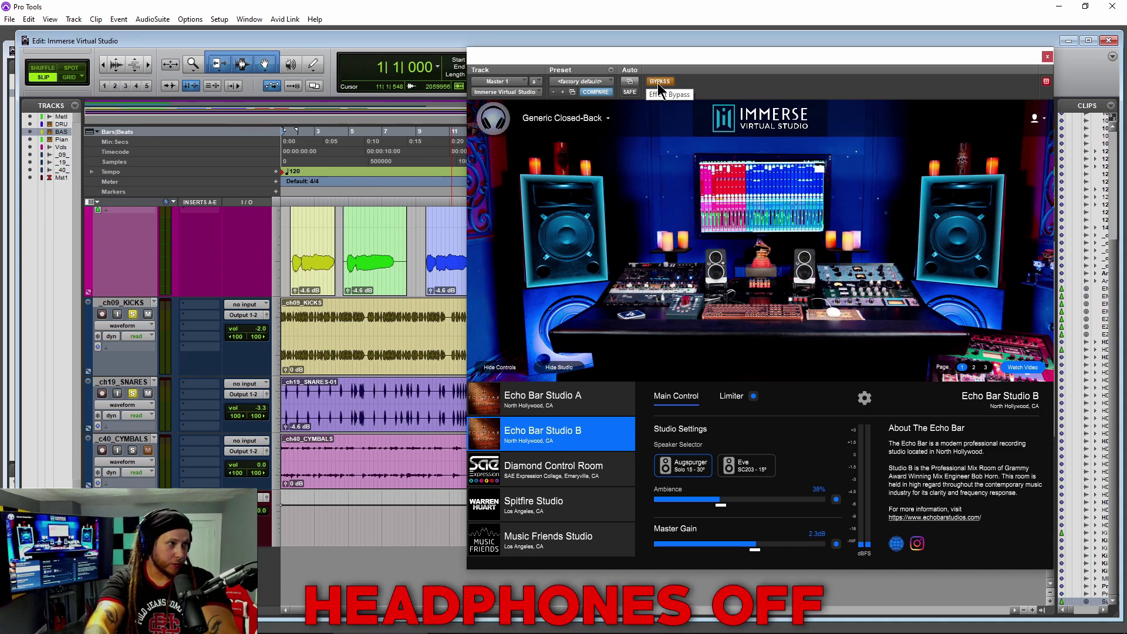
pyautogui.press('space')
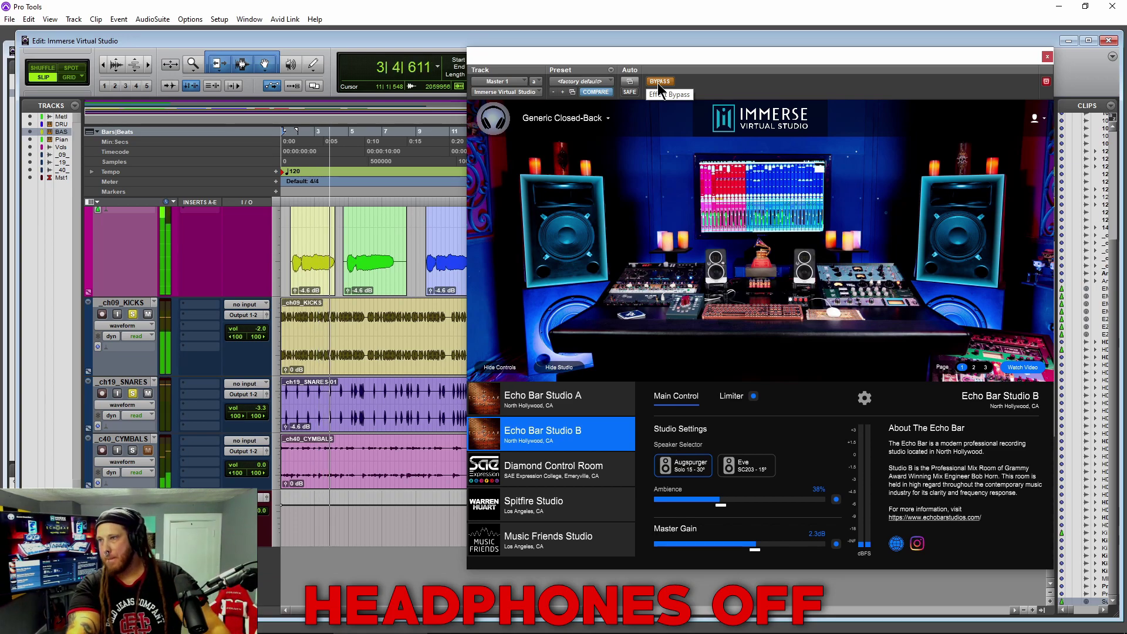
pyautogui.press('space')
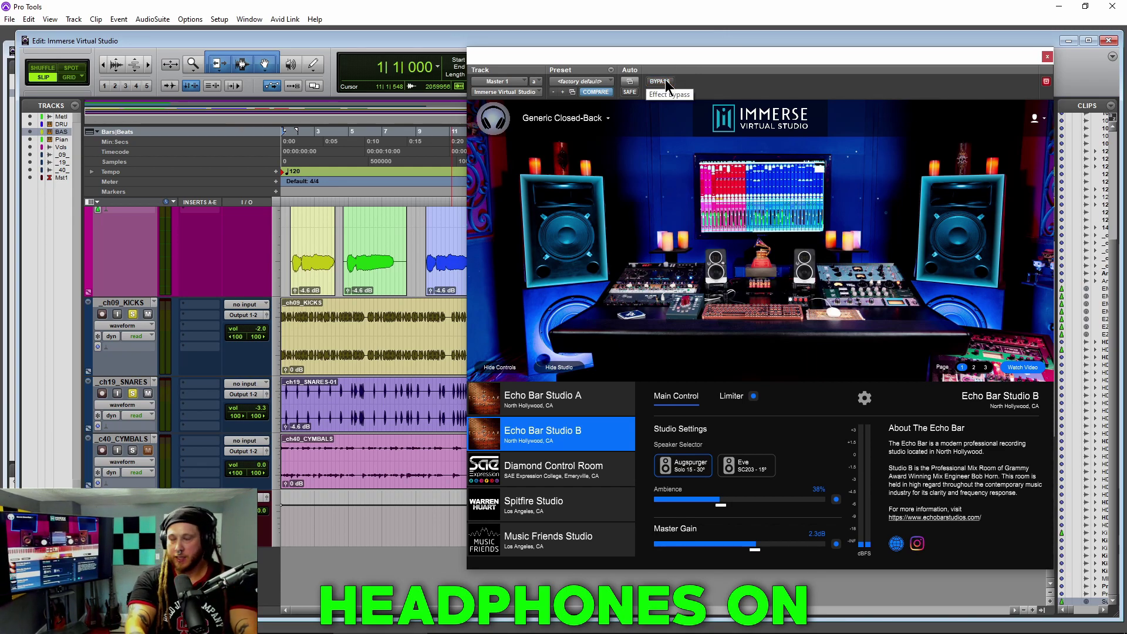
pyautogui.press('space')
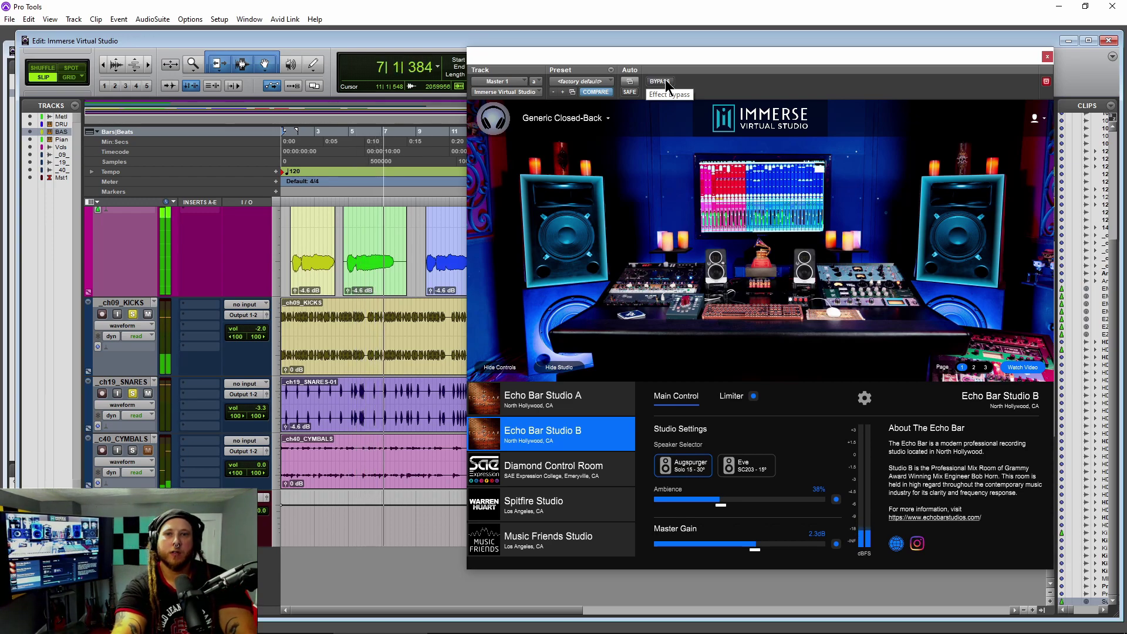
pyautogui.click(660, 81)
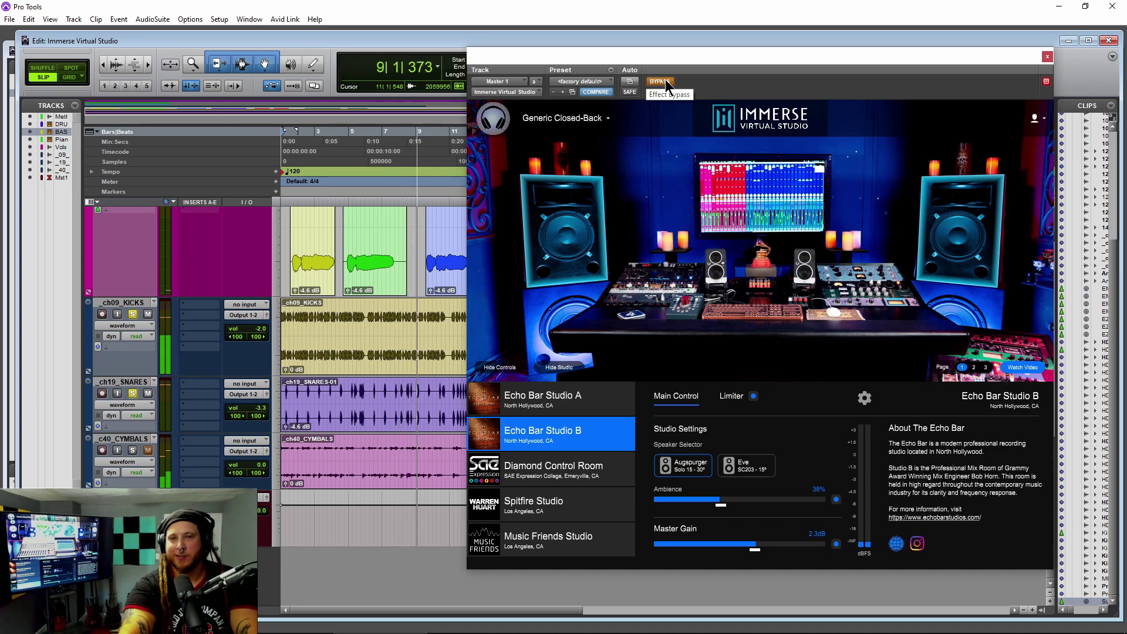
pyautogui.click(660, 81)
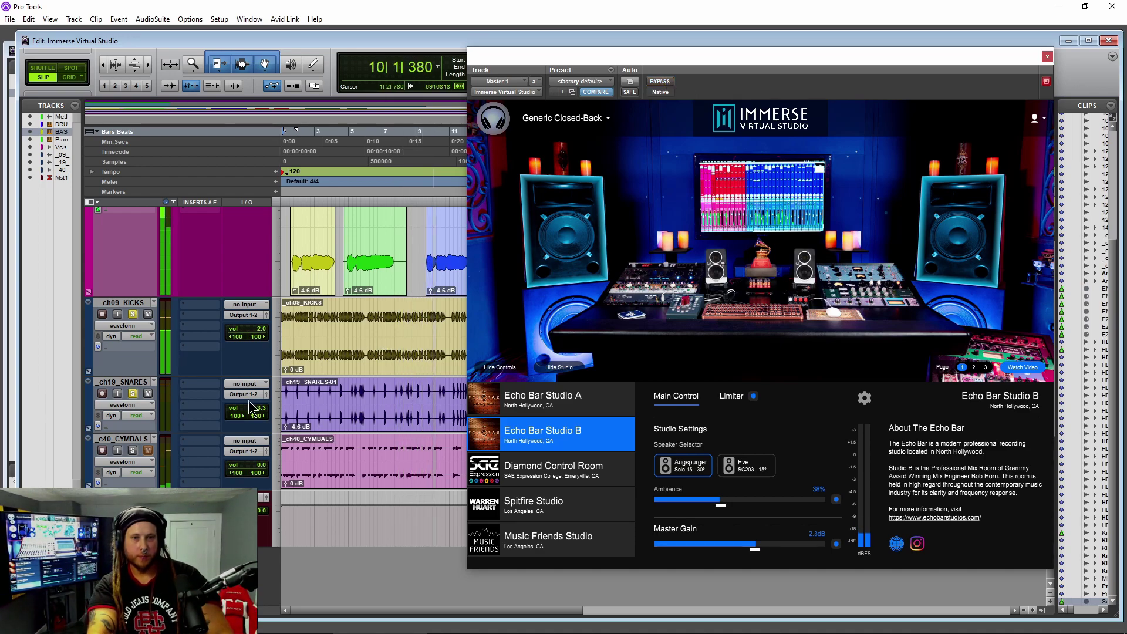
# Step: Return the snares track's left channel pan to 100 left and compare playback with the plug-in active and bypassed
pyautogui.press('space')
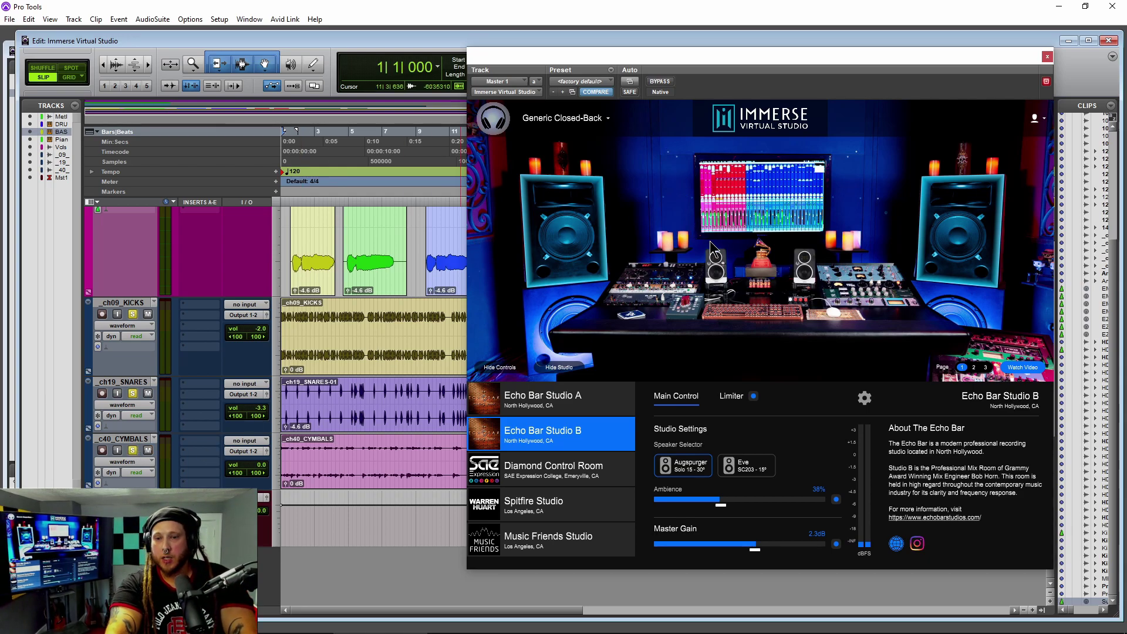
pyautogui.press('space')
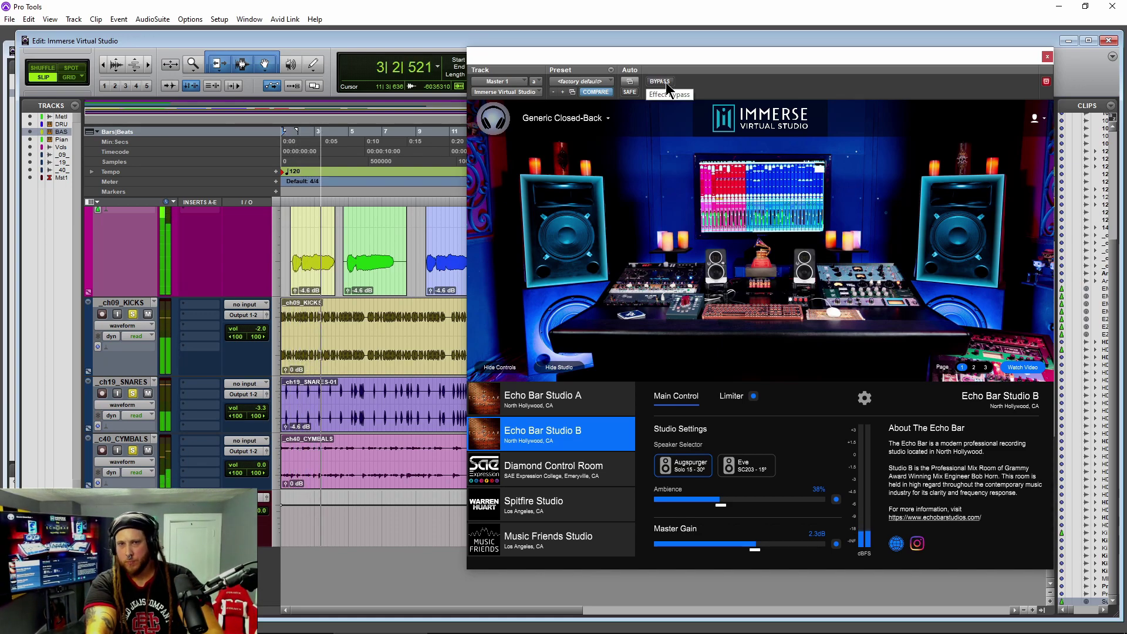
pyautogui.click(666, 82)
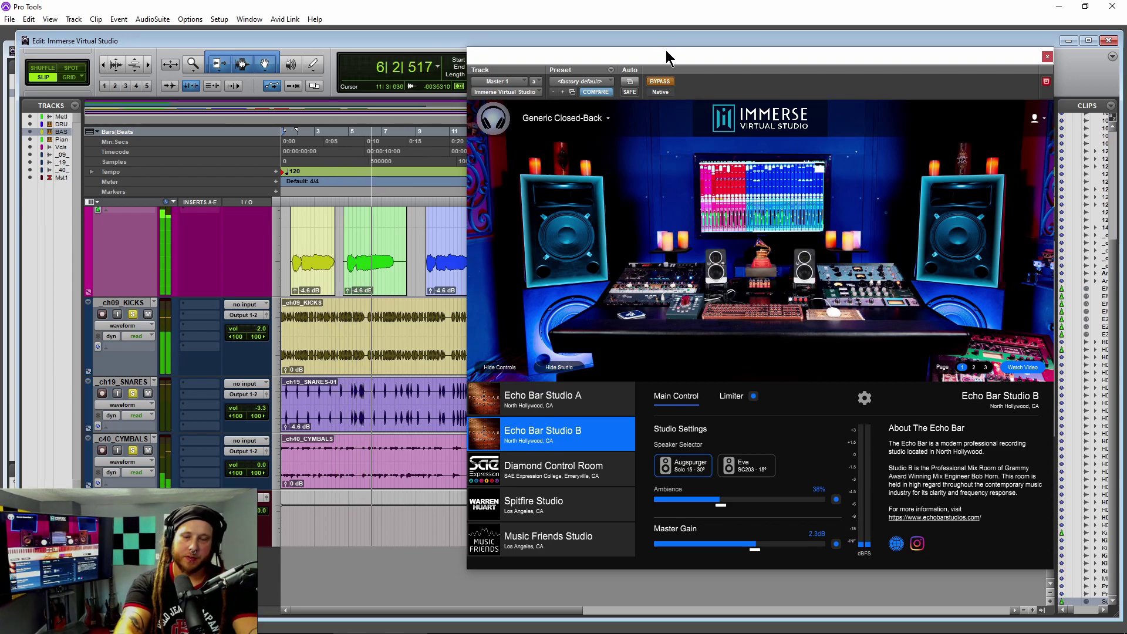
pyautogui.click(662, 82)
# Step: Audition Diamond Control Room and Spitfire Studio during playback, and return to Echo Bar Studio A with the Focal Twin 6BE speakers
pyautogui.click(549, 469)
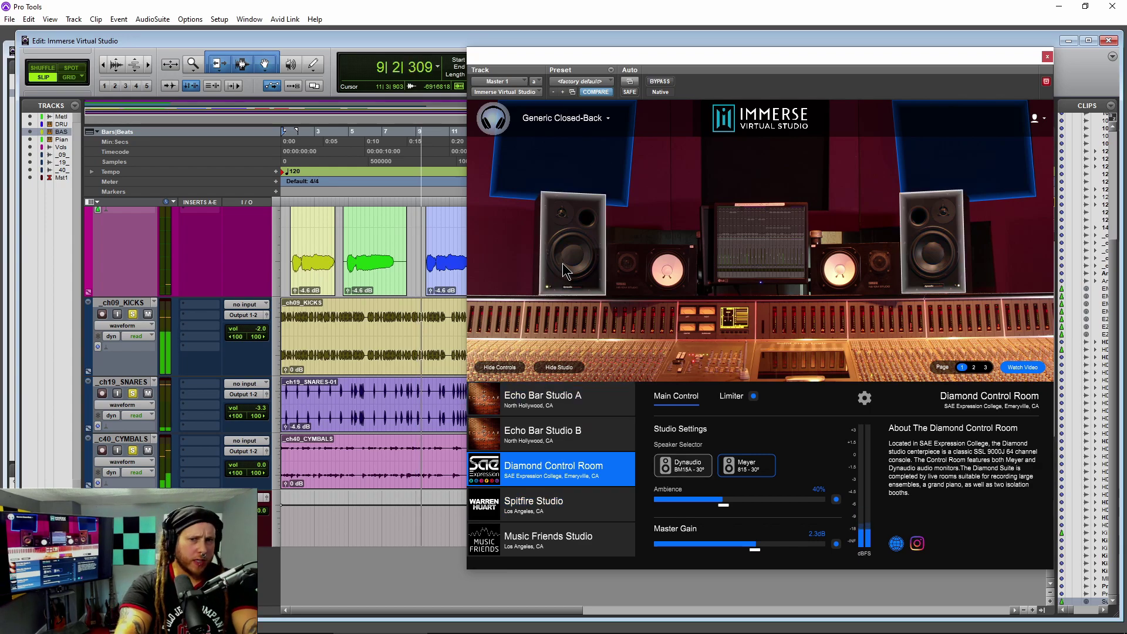
pyautogui.click(557, 505)
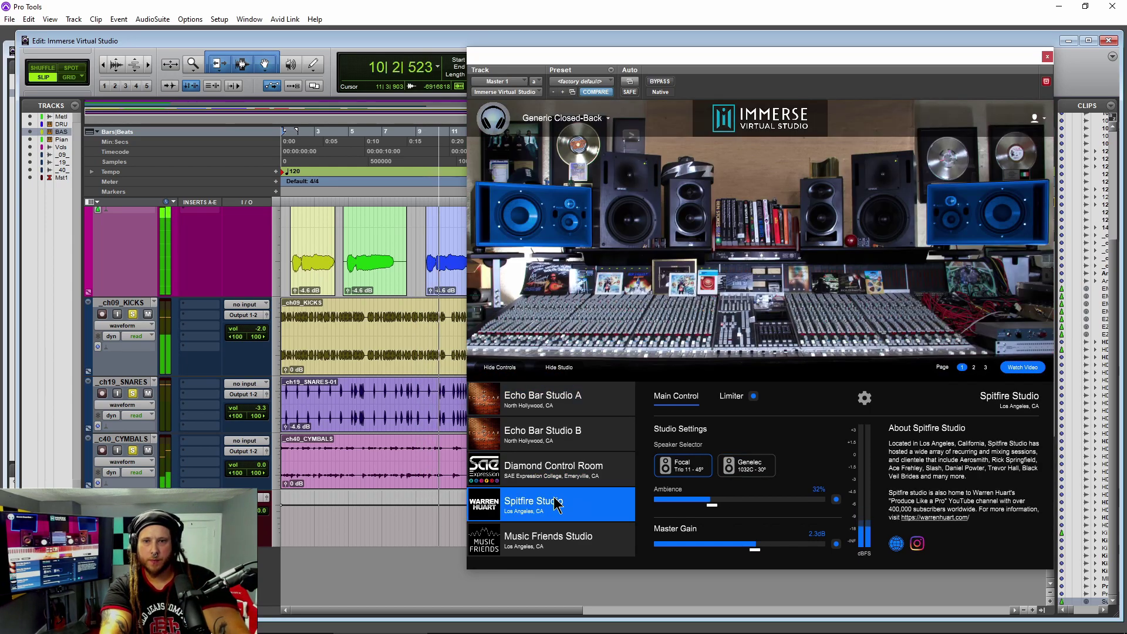
pyautogui.click(666, 469)
pyautogui.click(541, 399)
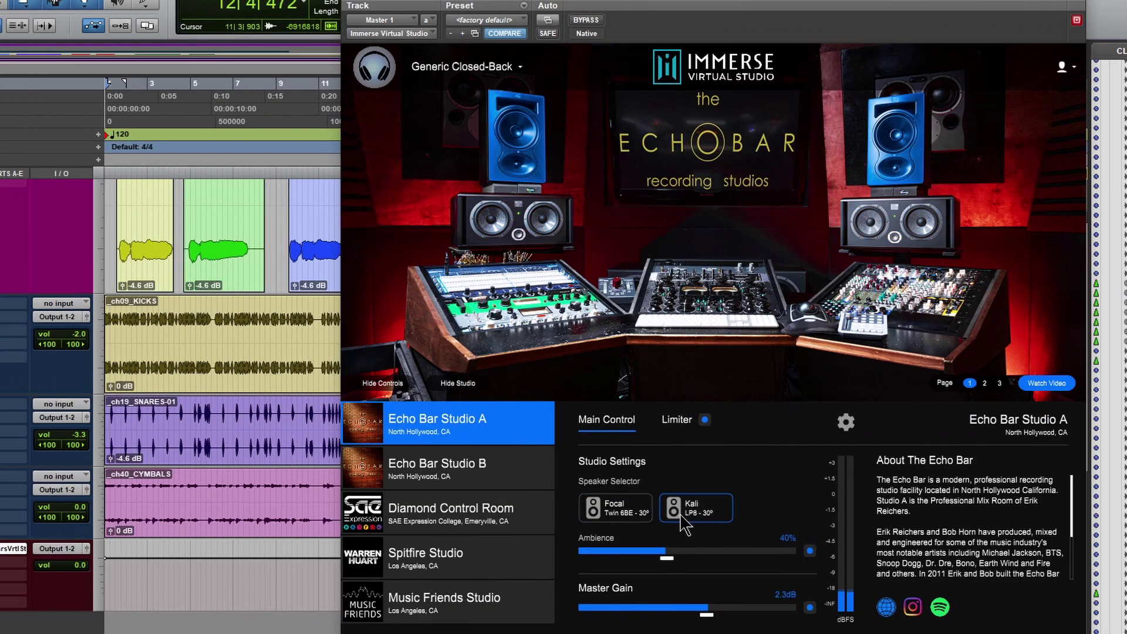
pyautogui.click(617, 510)
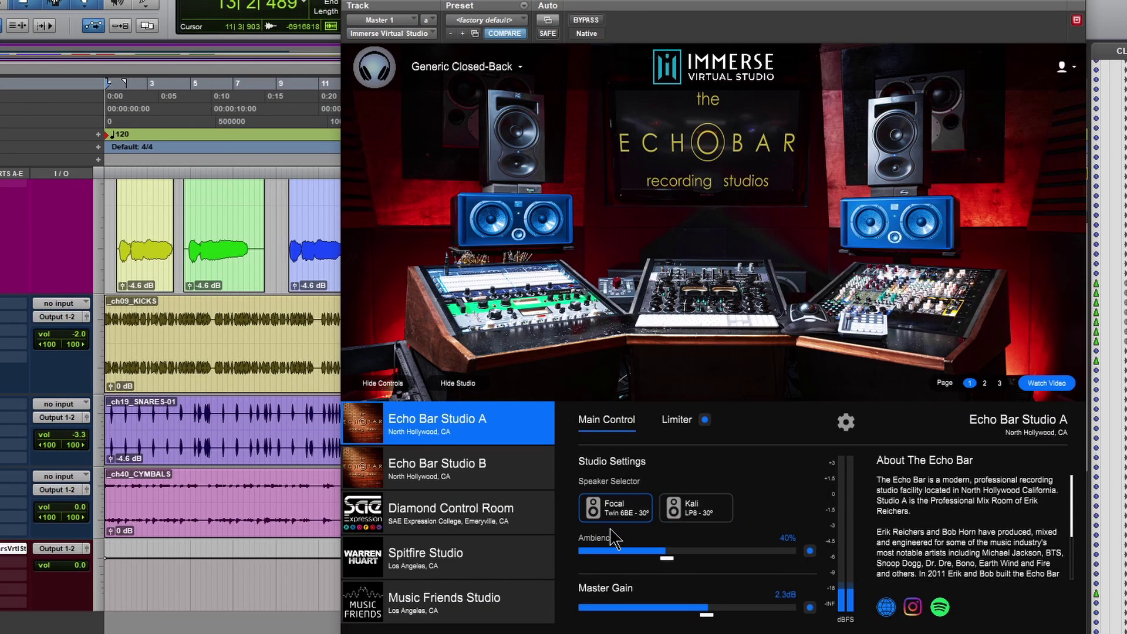
# Step: Play the piano and vocals with Immerse Virtual Studio bypassed and active, raising the Ambience to 46%
pyautogui.press('space')
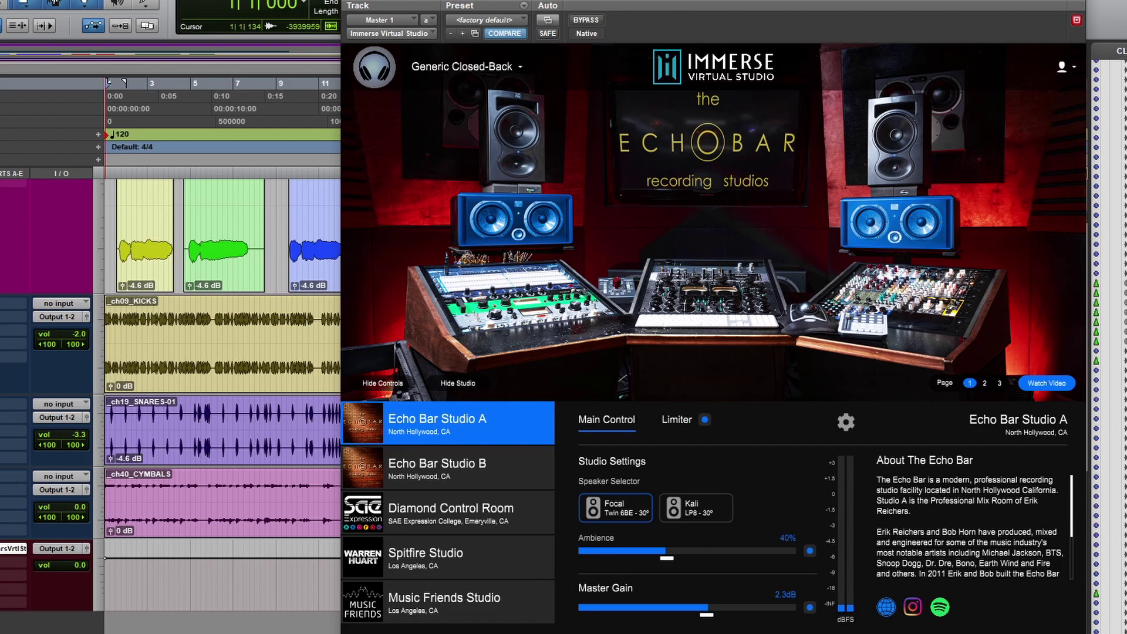
pyautogui.scroll(5, 224, 434)
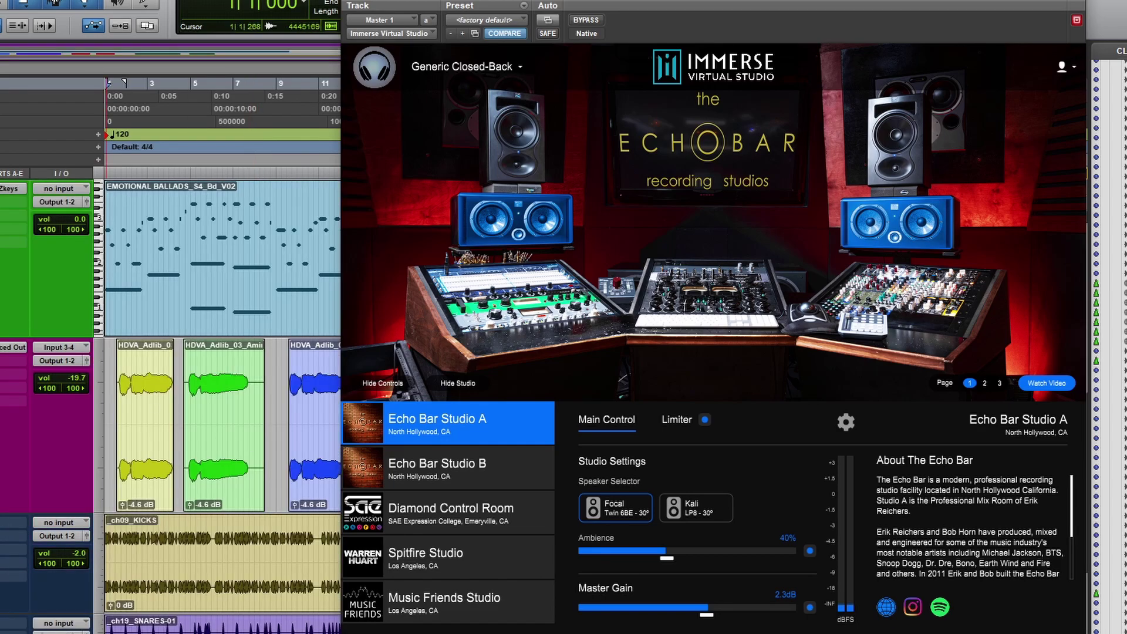
pyautogui.moveTo(582, 4)
pyautogui.mouseDown()
pyautogui.moveTo(608, 3)
pyautogui.moveTo(594, 5)
pyautogui.mouseUp()
pyautogui.press('space')
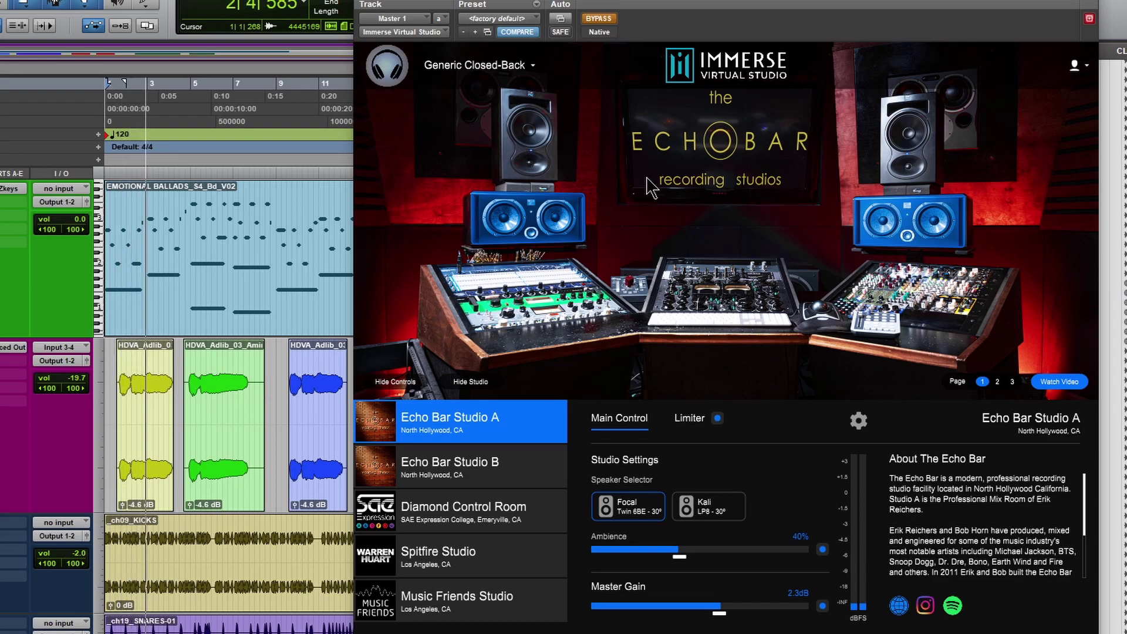
pyautogui.moveTo(681, 557); pyautogui.dragTo(693, 556)
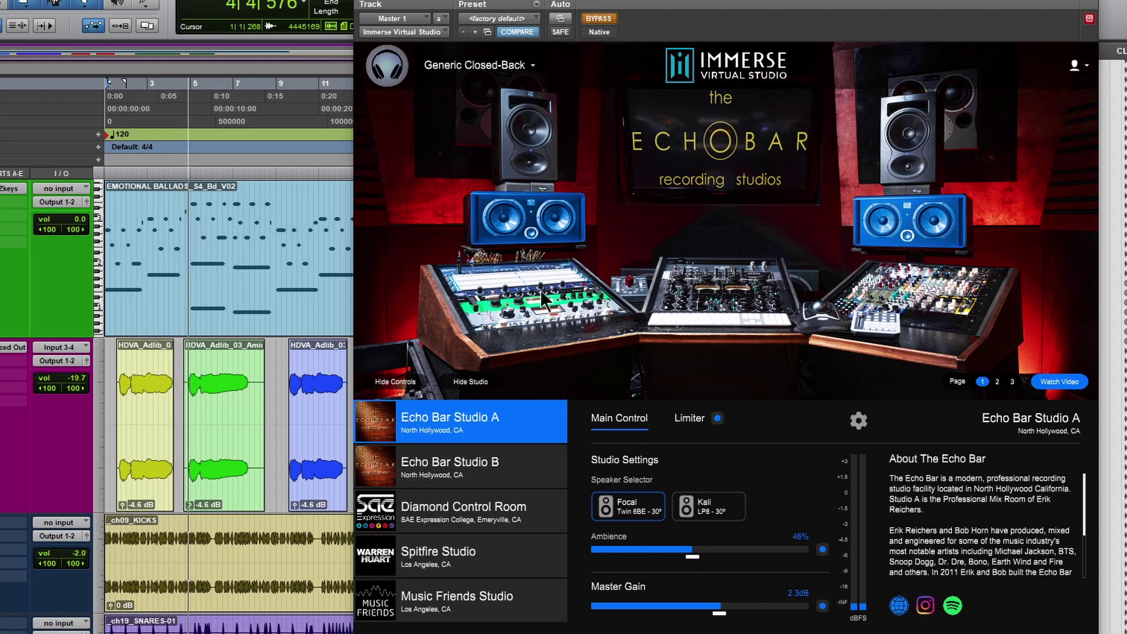
pyautogui.click(599, 19)
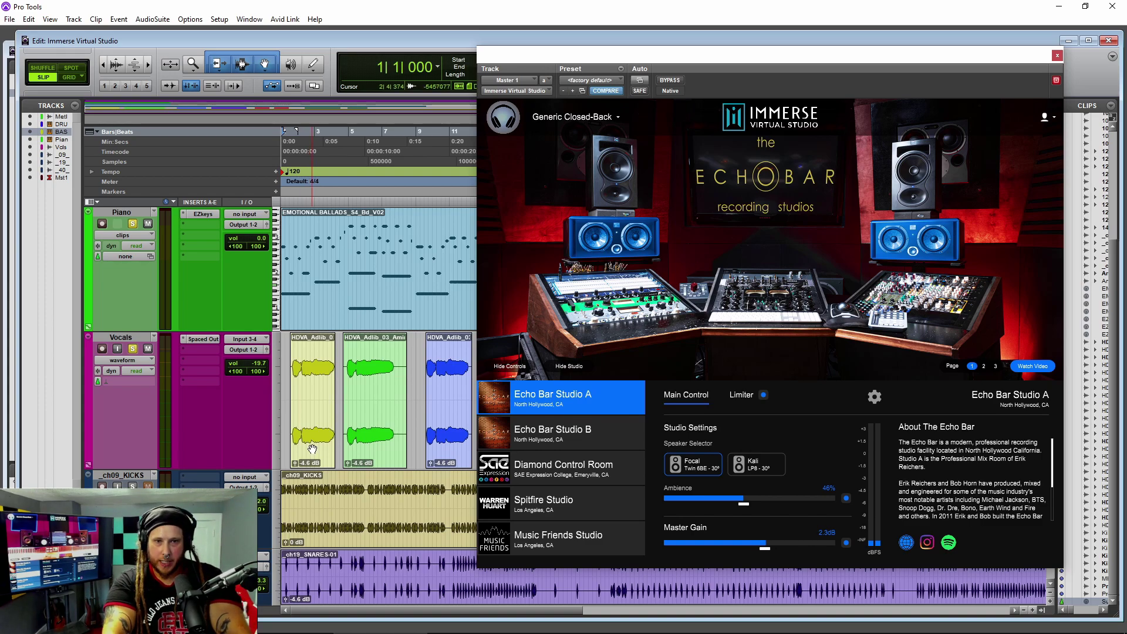
# Step: Open the Spaced Out insert on the Vocals track and arrange its window with Immerse Virtual Studio so the track controls stay accessible
pyautogui.click(203, 339)
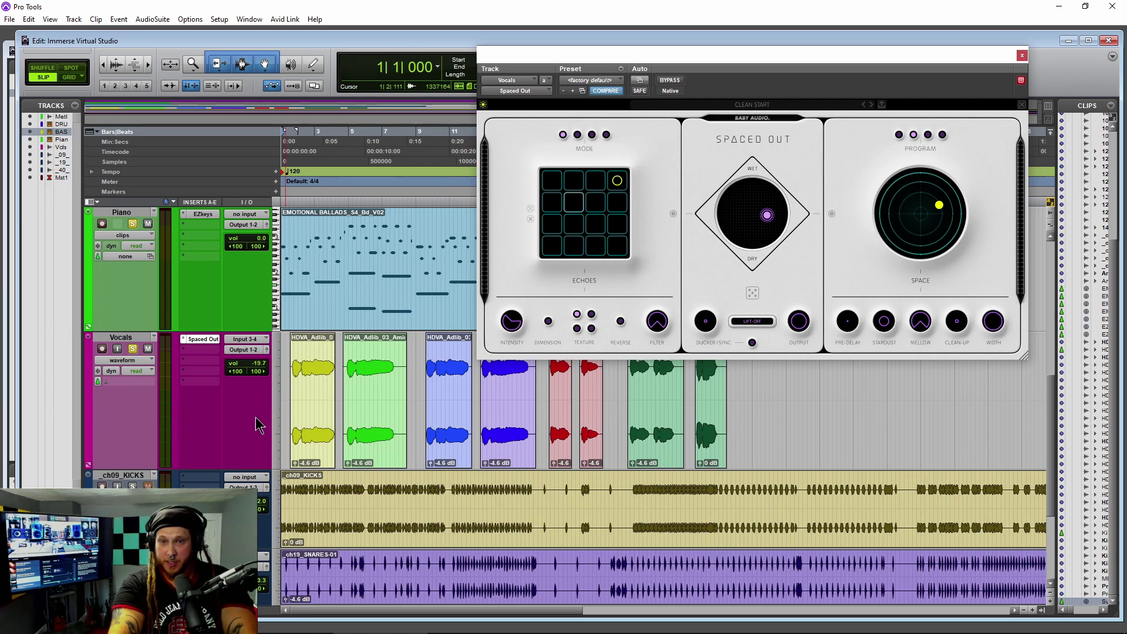
pyautogui.scroll(-3, 163, 472)
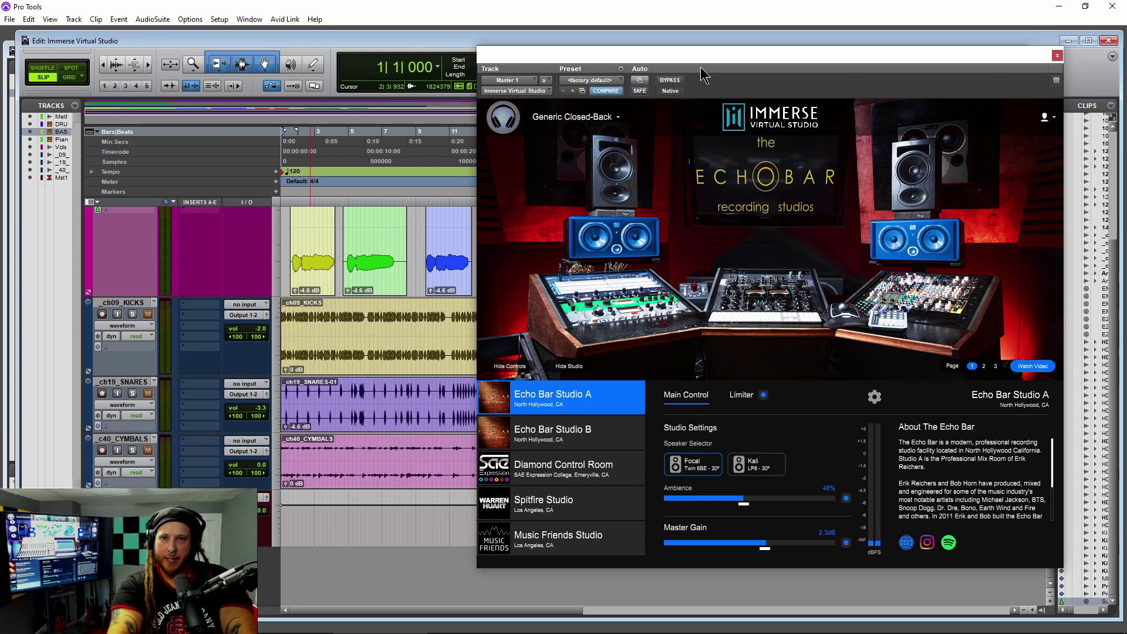
pyautogui.moveTo(759, 58); pyautogui.dragTo(806, 242)
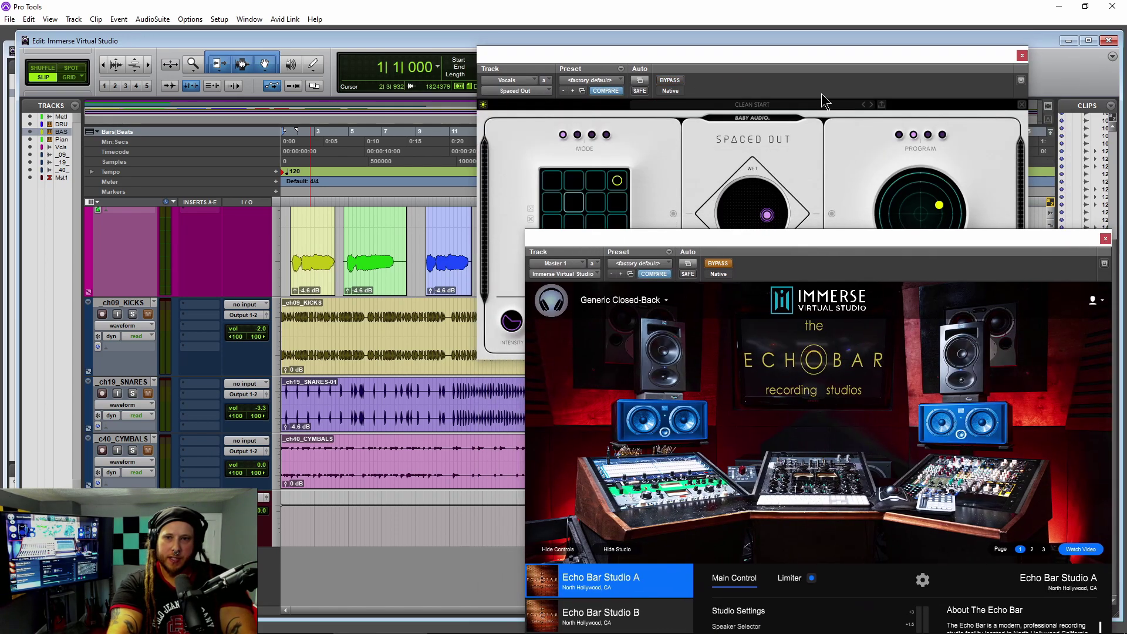
pyautogui.moveTo(866, 59); pyautogui.dragTo(530, 164)
pyautogui.moveTo(869, 248); pyautogui.dragTo(845, 77)
pyautogui.scroll(5, 118, 453)
pyautogui.scroll(-5, 118, 452)
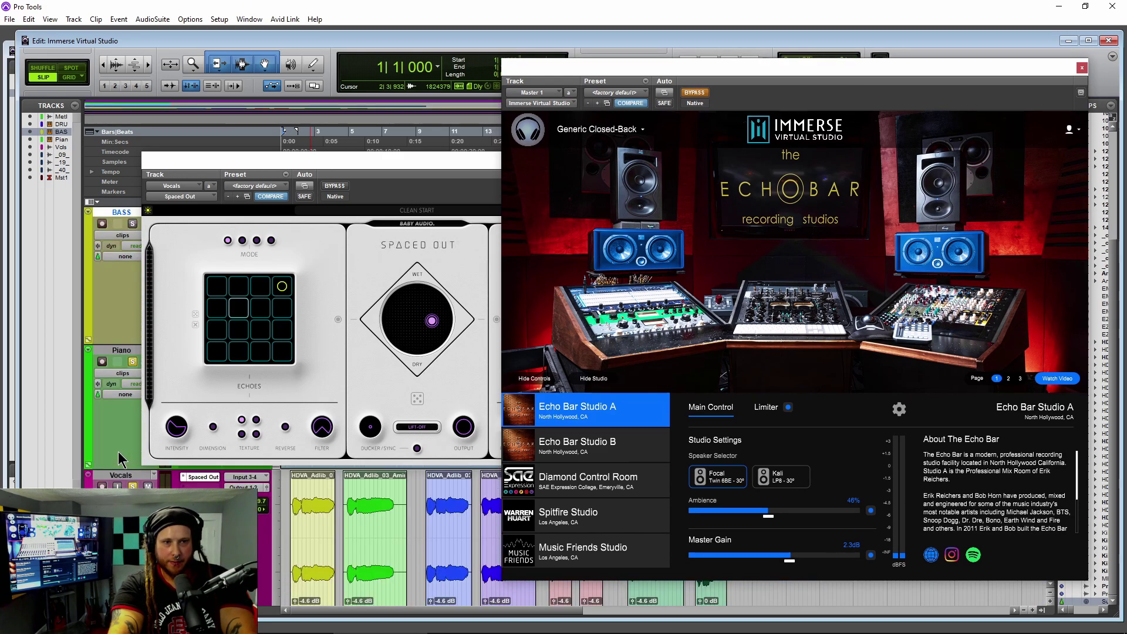
pyautogui.moveTo(362, 166); pyautogui.dragTo(552, 143)
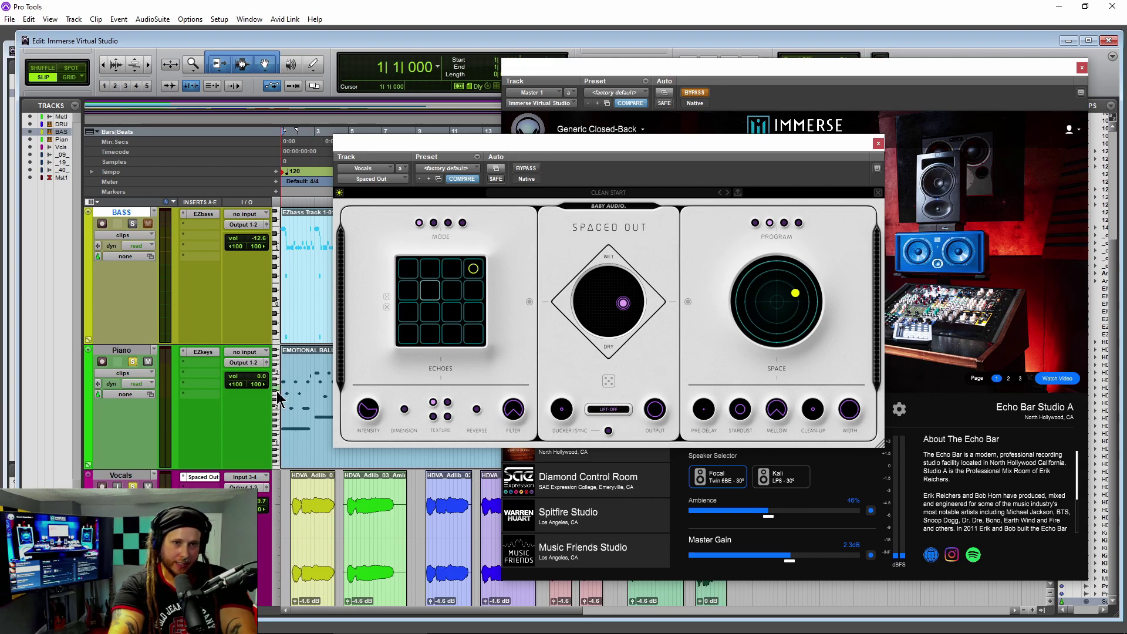
pyautogui.scroll(-3, 229, 417)
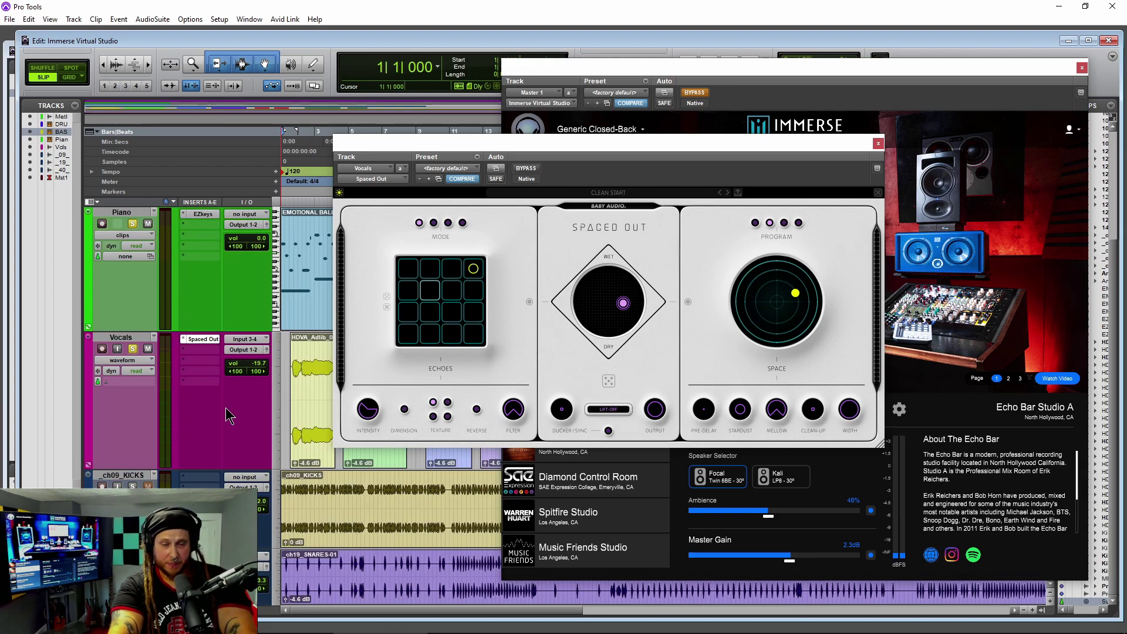
# Step: Compare the Spaced Out vocals and piano during playback with Immerse Virtual Studio bypassed and active
pyautogui.press('space')
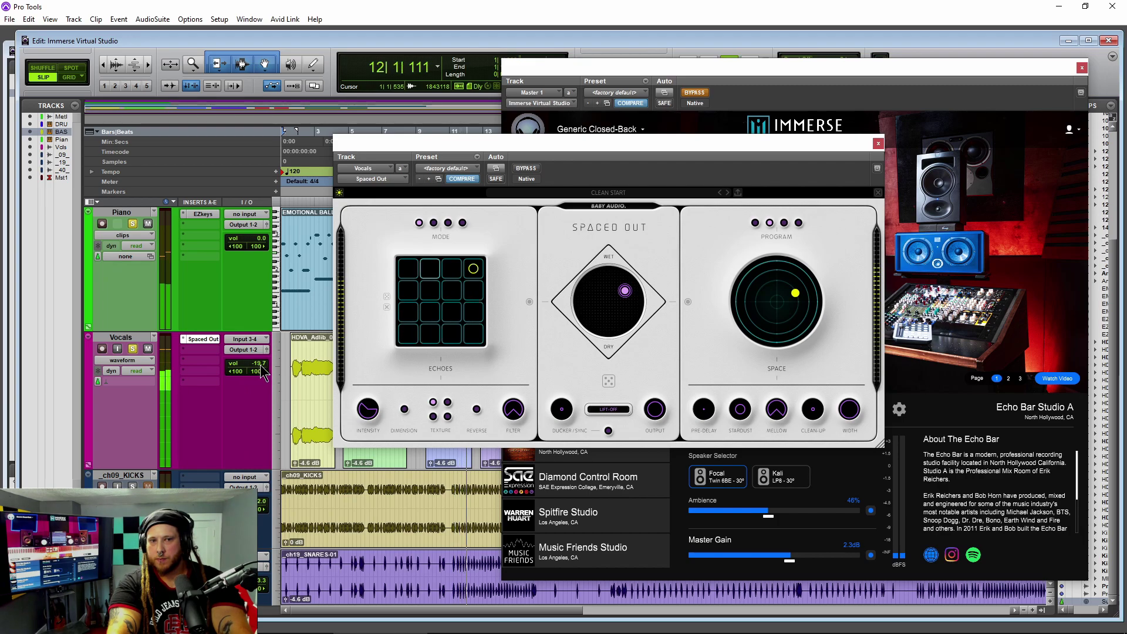
pyautogui.press('space')
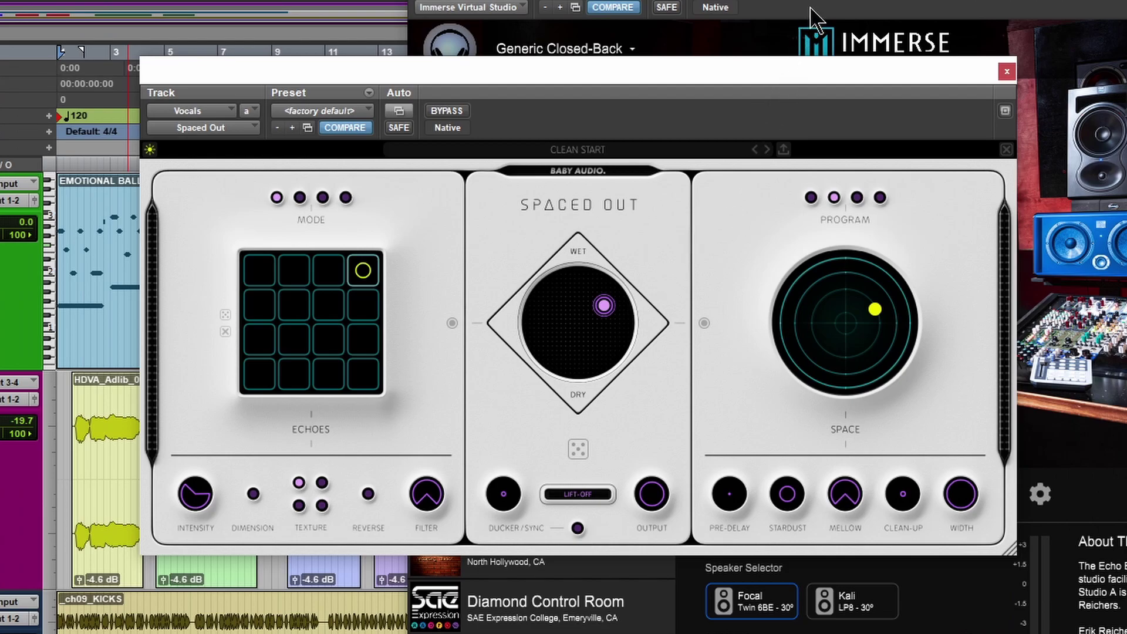
pyautogui.click(808, 11)
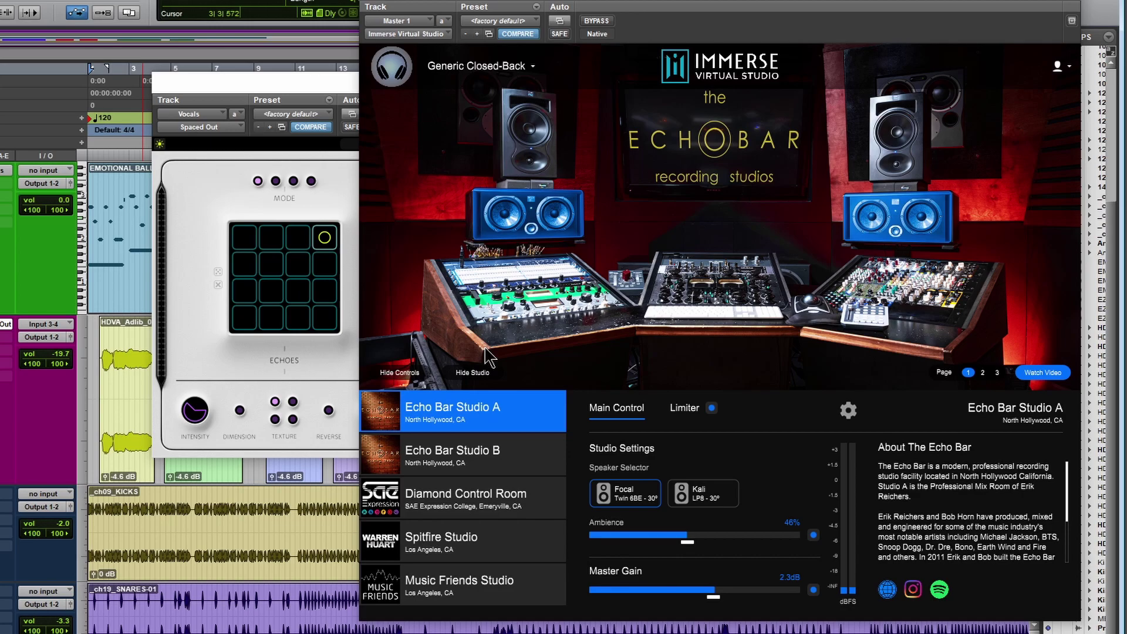
pyautogui.press('space')
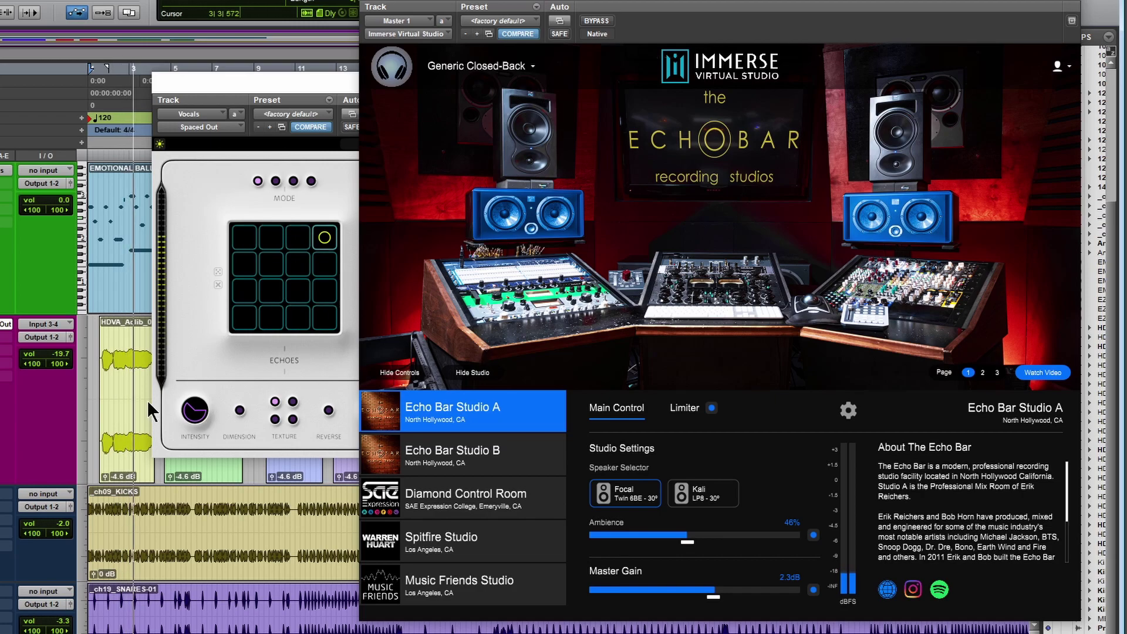
# Step: Raise the Vocals track volume to -9.2 dB, lower the wet mix in Spaced Out and close that plug-in
pyautogui.moveTo(61, 355)
pyautogui.mouseDown()
pyautogui.moveTo(69, 361)
pyautogui.moveTo(70, 350)
pyautogui.mouseUp()
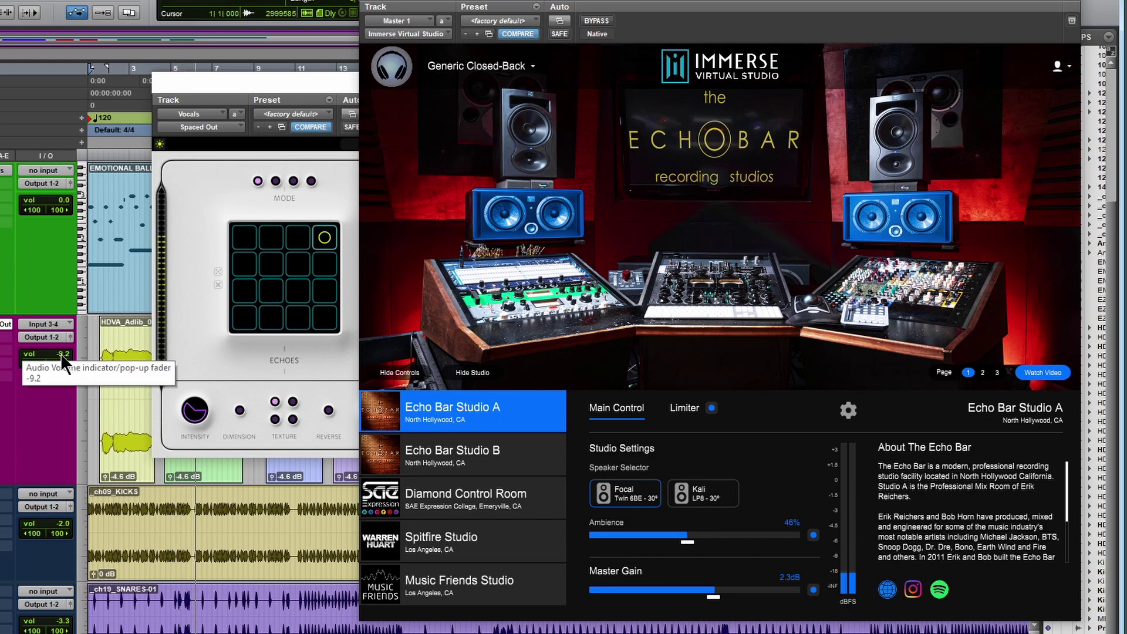
pyautogui.moveTo(61, 354); pyautogui.dragTo(61, 353)
pyautogui.click(276, 94)
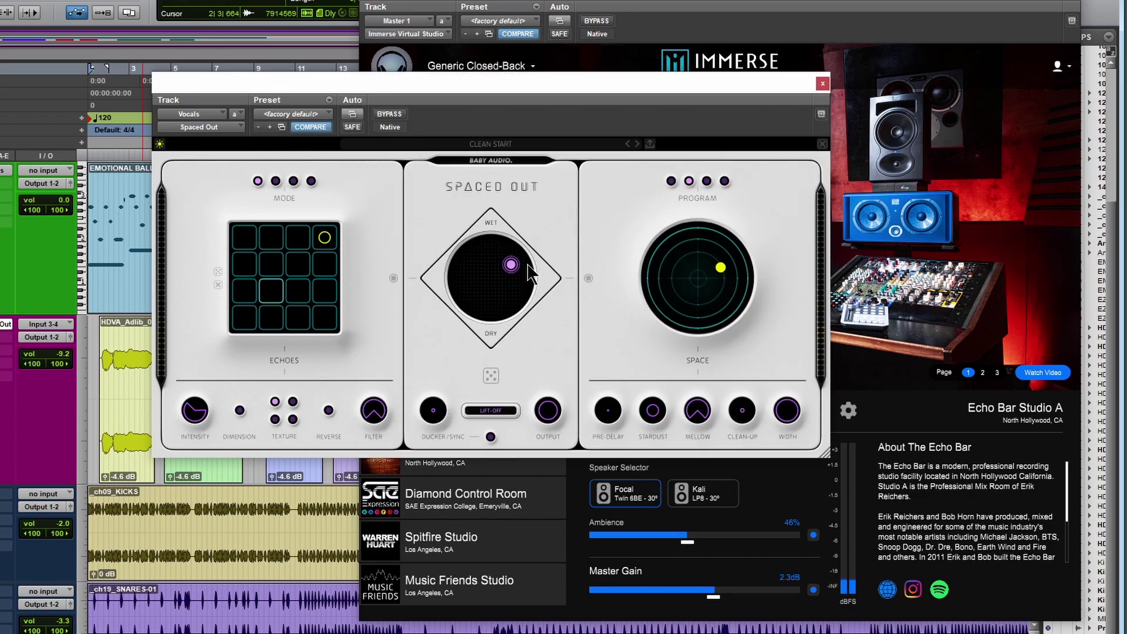
pyautogui.moveTo(522, 281); pyautogui.dragTo(521, 291)
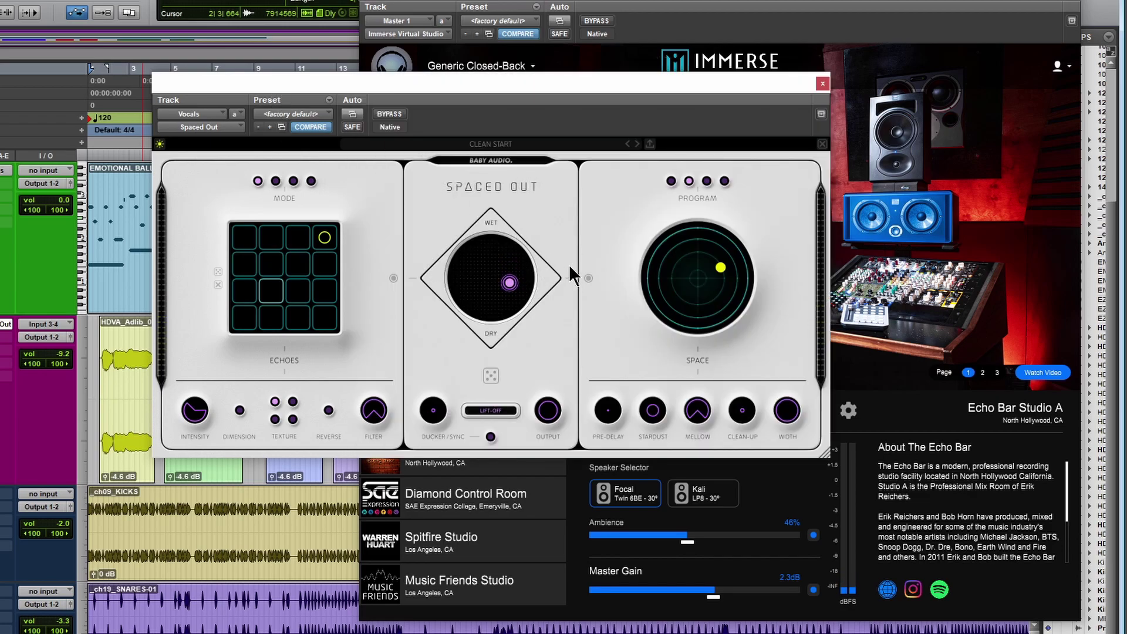
pyautogui.click(822, 85)
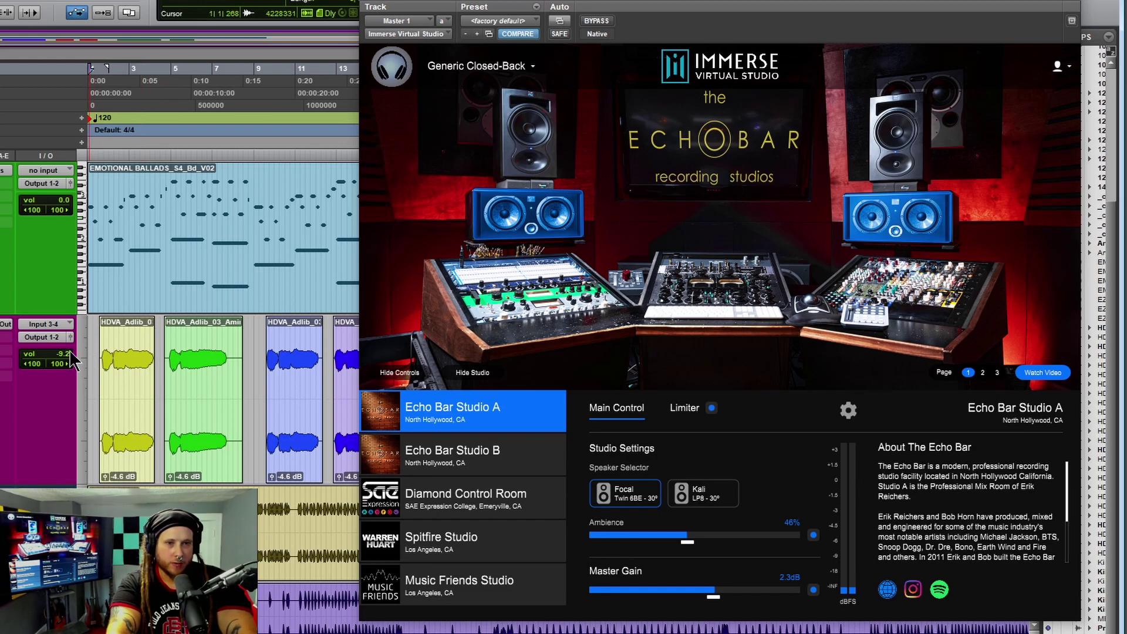
# Step: Lower the Vocals track volume to -16.4 dB and check the level during playback
pyautogui.moveTo(64, 353); pyautogui.dragTo(66, 373)
pyautogui.press('space')
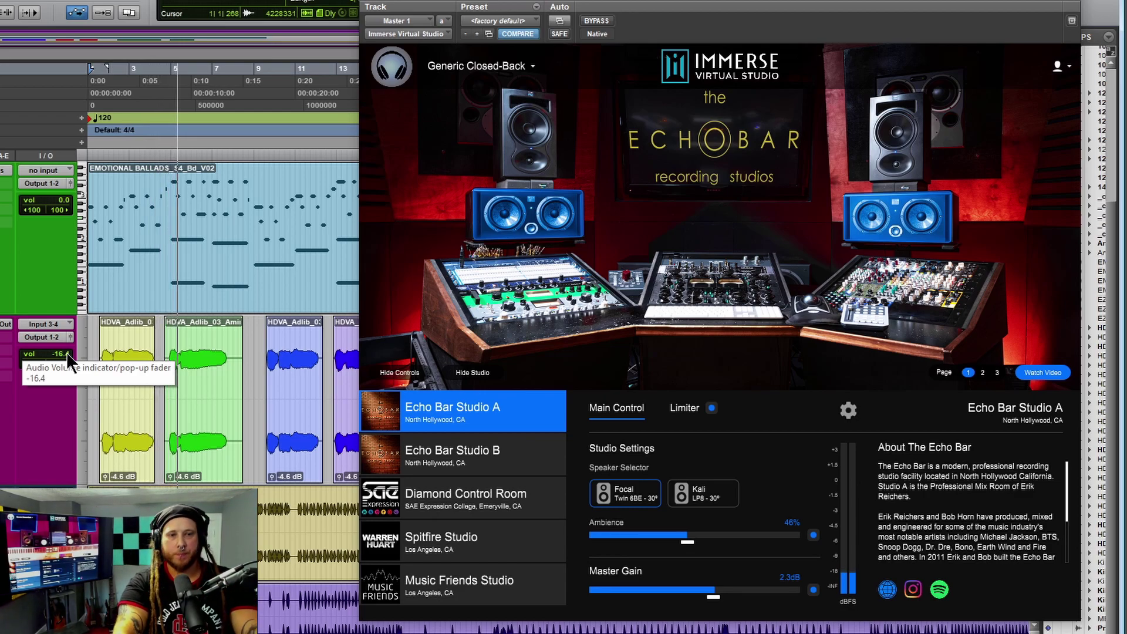
pyautogui.moveTo(66, 351); pyautogui.dragTo(65, 353)
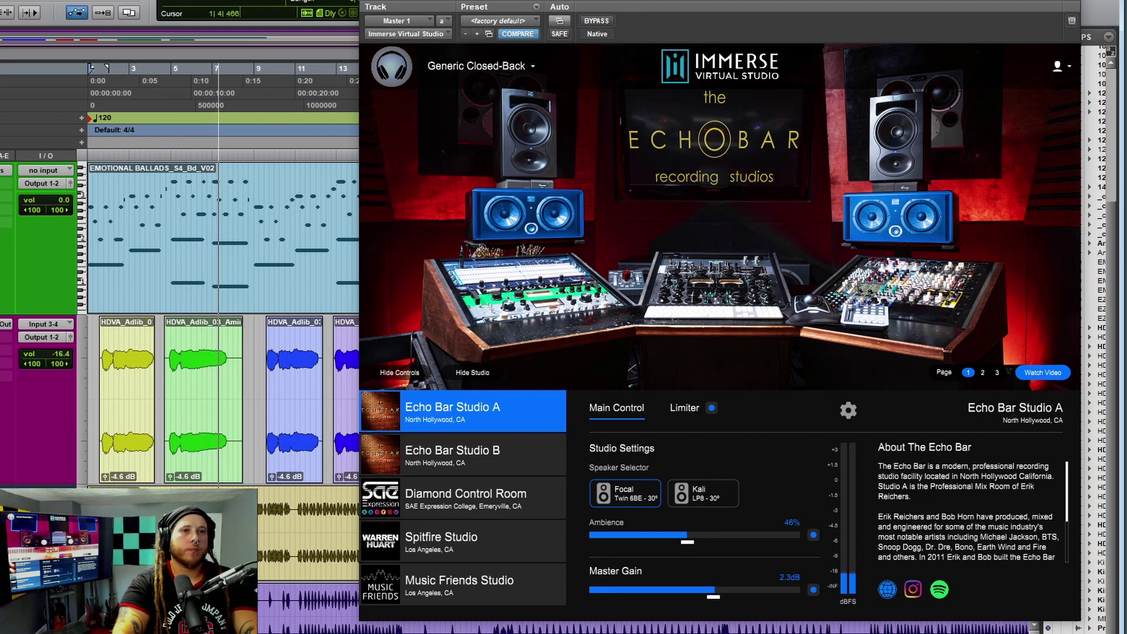
# Step: Move Immerse Virtual Studio clear of the clips and select the Kali LP8 - 30° speakers during playback
pyautogui.press('super+bracketright')
pyautogui.moveTo(934, 11); pyautogui.dragTo(518, 28)
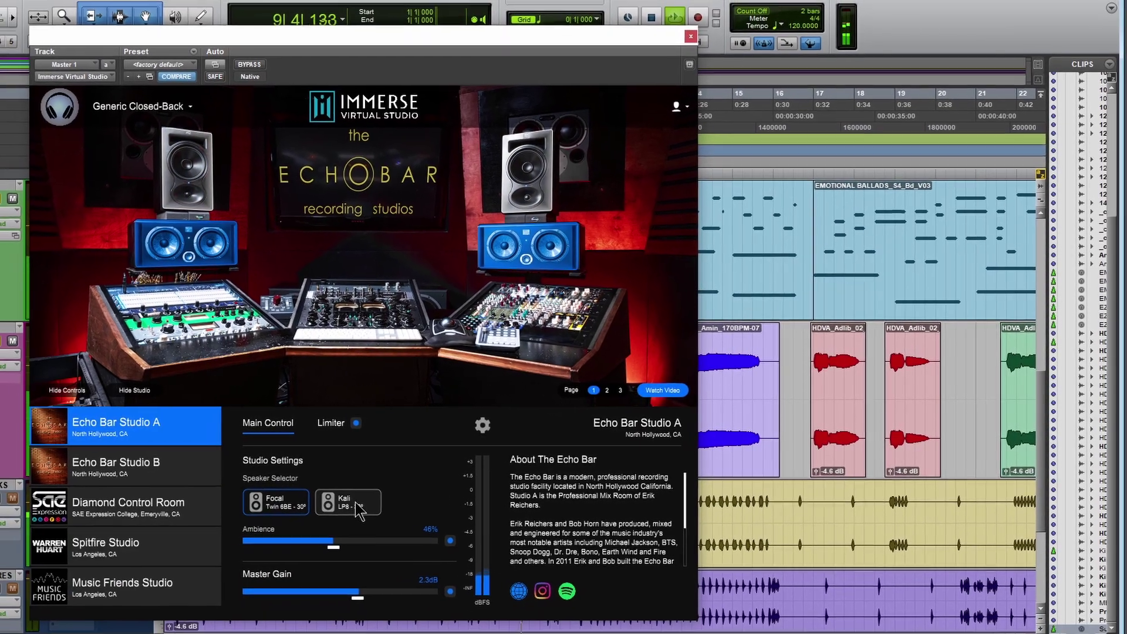
pyautogui.click(357, 509)
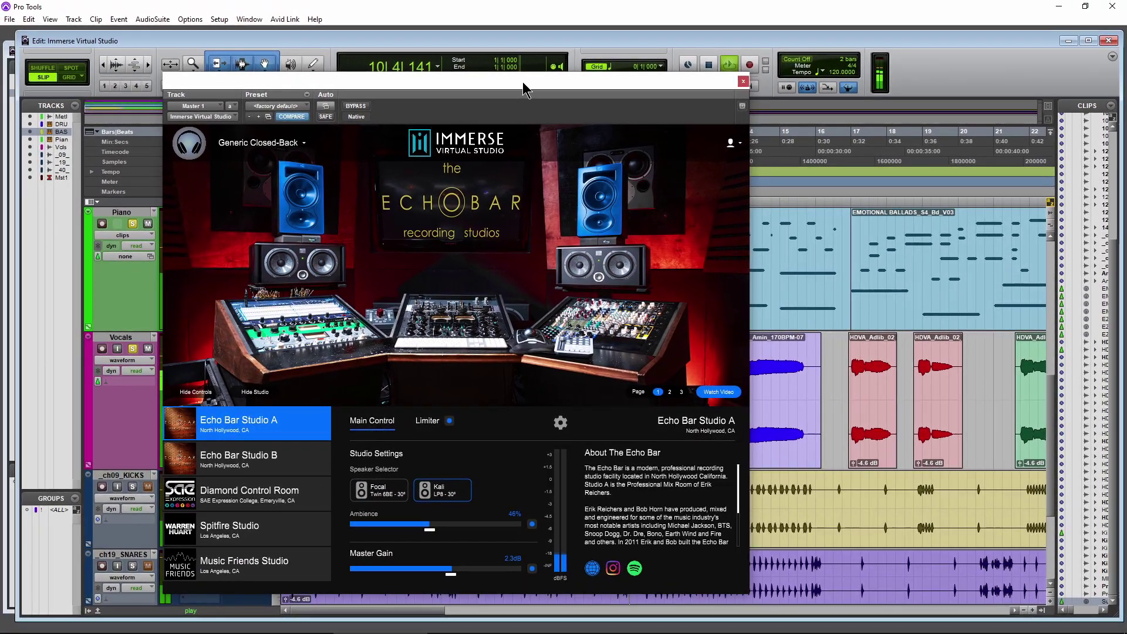
pyautogui.moveTo(524, 90)
pyautogui.mouseDown()
pyautogui.moveTo(806, 60)
pyautogui.moveTo(521, 75)
pyautogui.mouseUp()
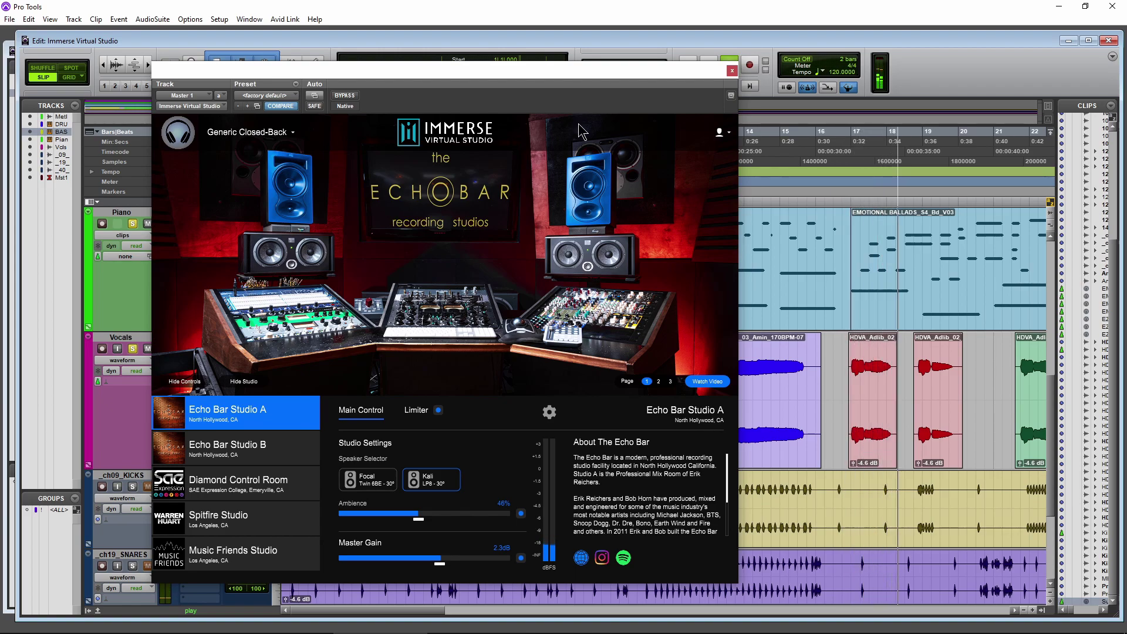
# Step: Move Immerse Virtual Studio off the track controls and play the piano and vocals with it bypassed
pyautogui.moveTo(568, 75); pyautogui.dragTo(721, 75)
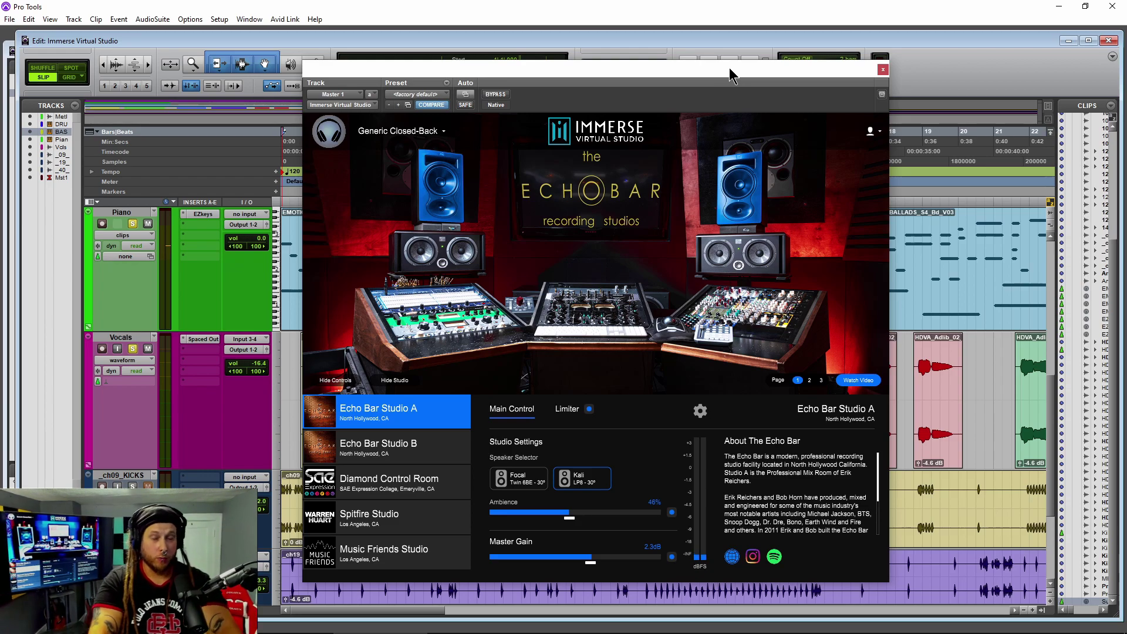
pyautogui.moveTo(734, 75); pyautogui.dragTo(804, 82)
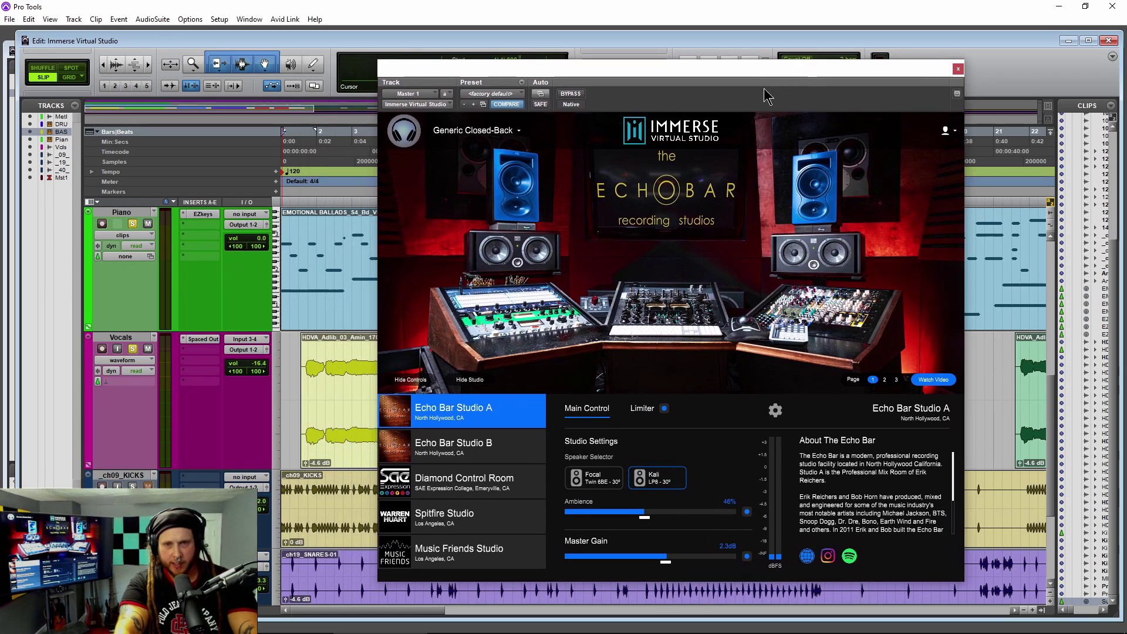
pyautogui.moveTo(630, 73); pyautogui.dragTo(649, 72)
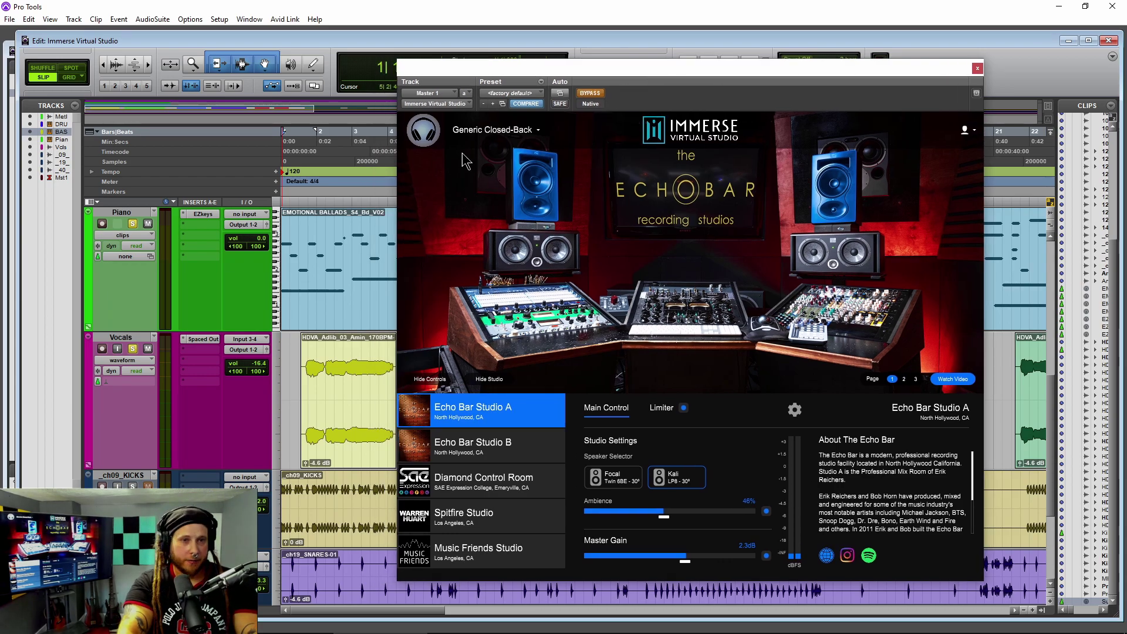
pyautogui.press('space')
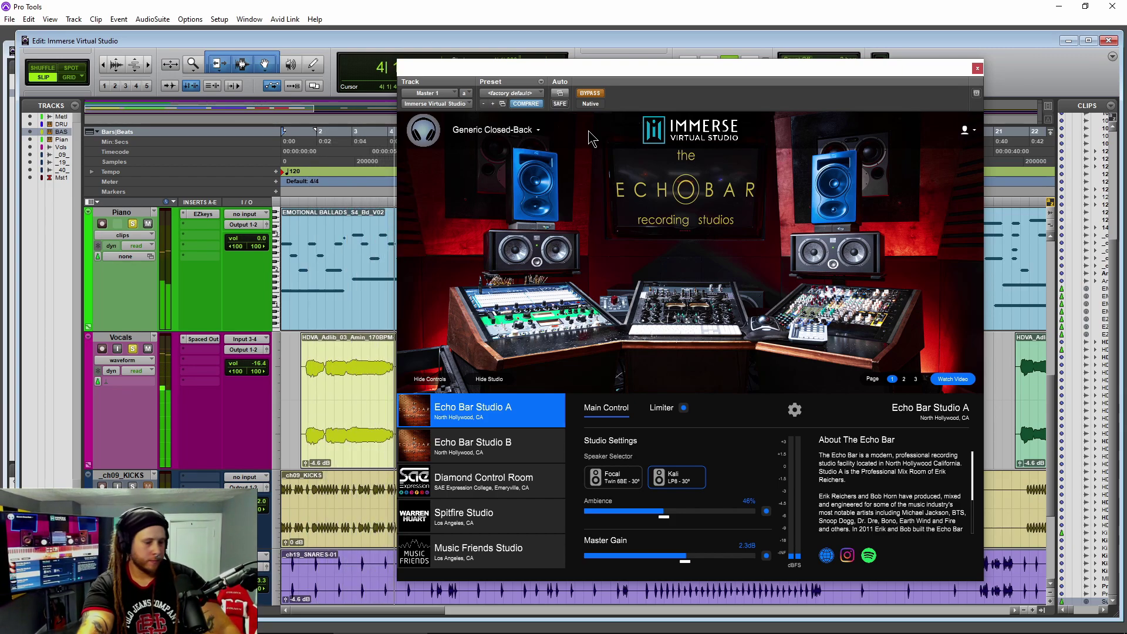
pyautogui.press('space')
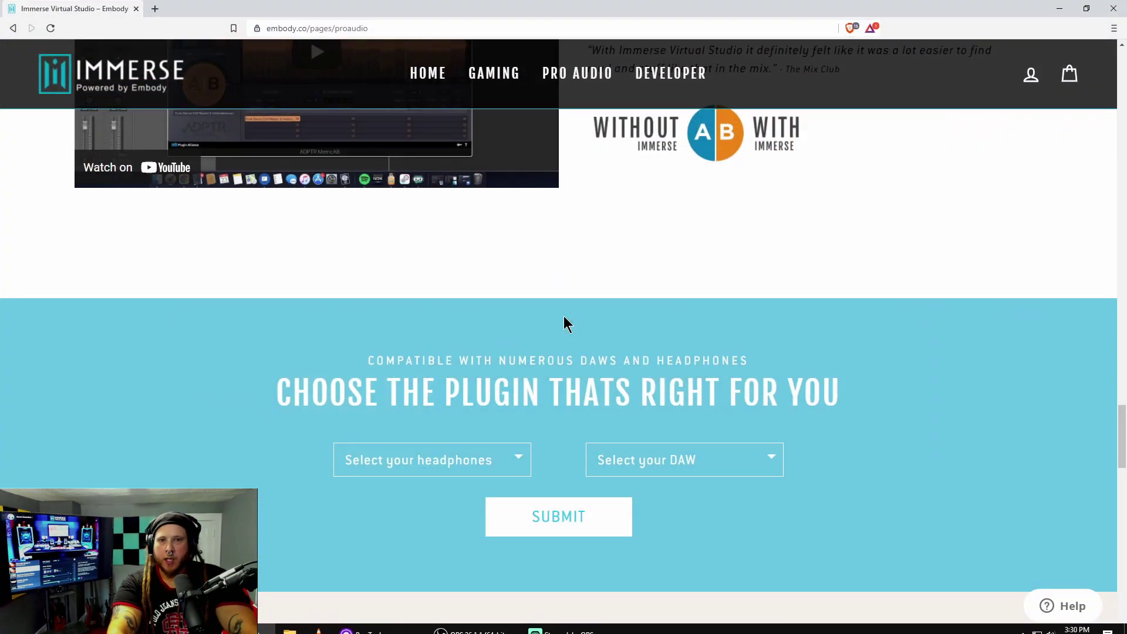
# Step: Review the Immerse plug-in editions and their prices on the Embody Pro Audio page, and return to Pro Tools
pyautogui.scroll(5, 986, 292)
pyautogui.moveTo(1107, 396); pyautogui.dragTo(1110, 516)
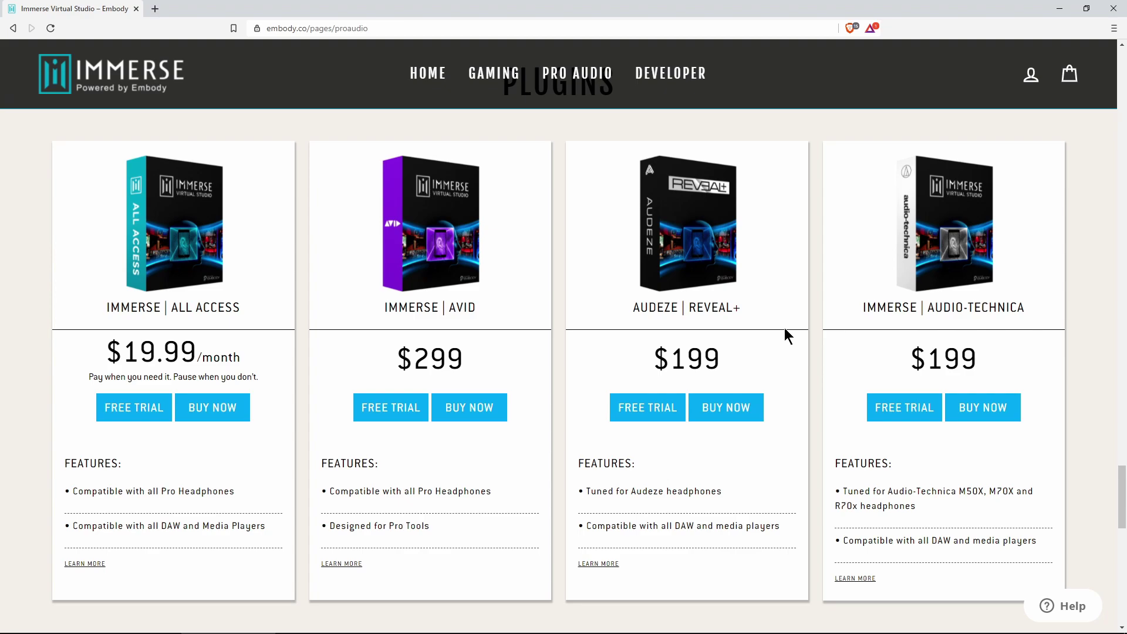
pyautogui.scroll(-2, 786, 335)
pyautogui.scroll(2, 785, 329)
pyautogui.click(1060, 9)
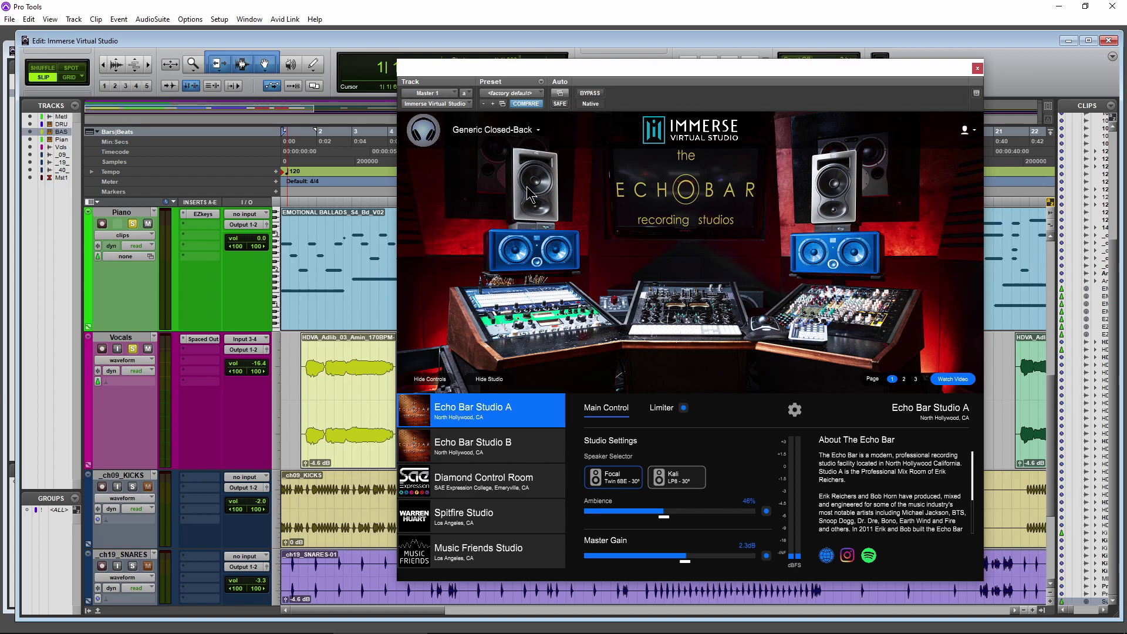
# Step: Show Echo Bar Studio B and return to Echo Bar Studio A
pyautogui.click(504, 455)
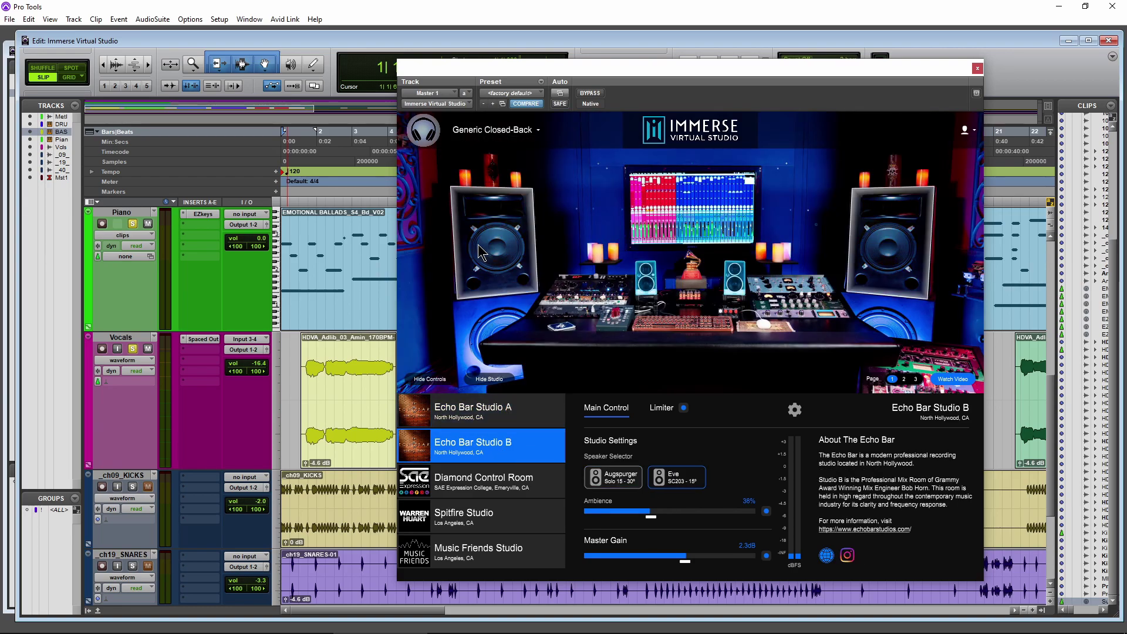
pyautogui.click(480, 418)
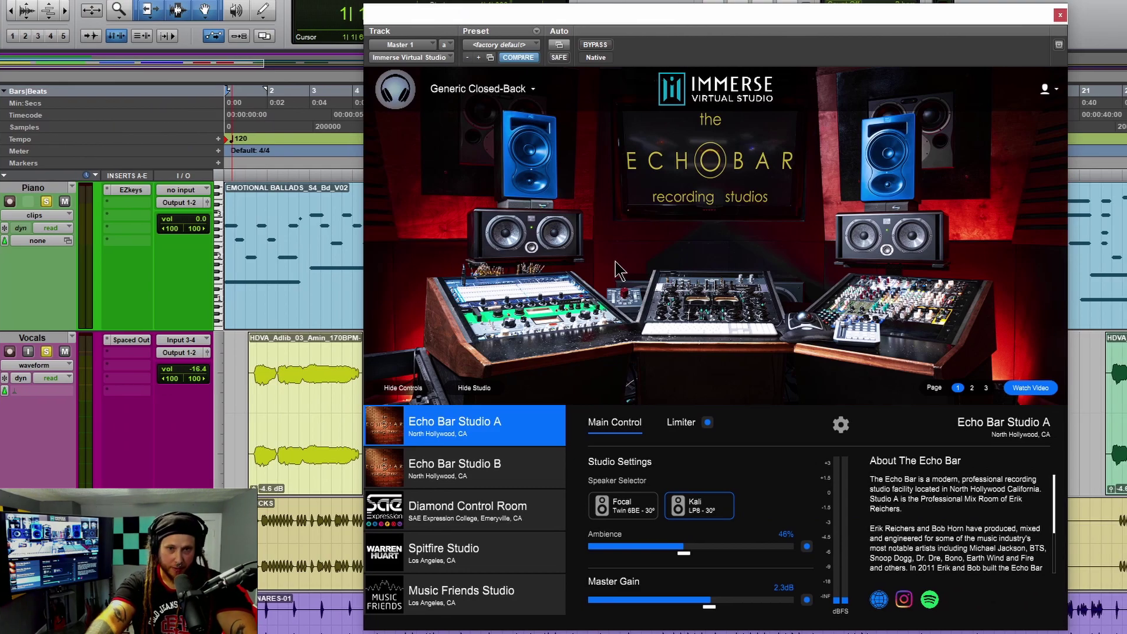